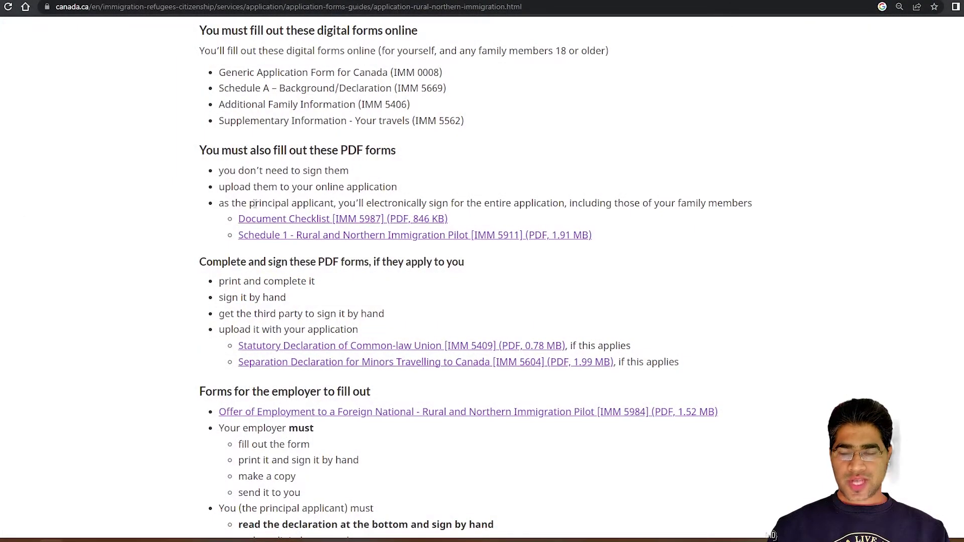
- Download the IMM 5911 Schedule 1 PDF into Downloads and open it from Chrome
click(548, 243)
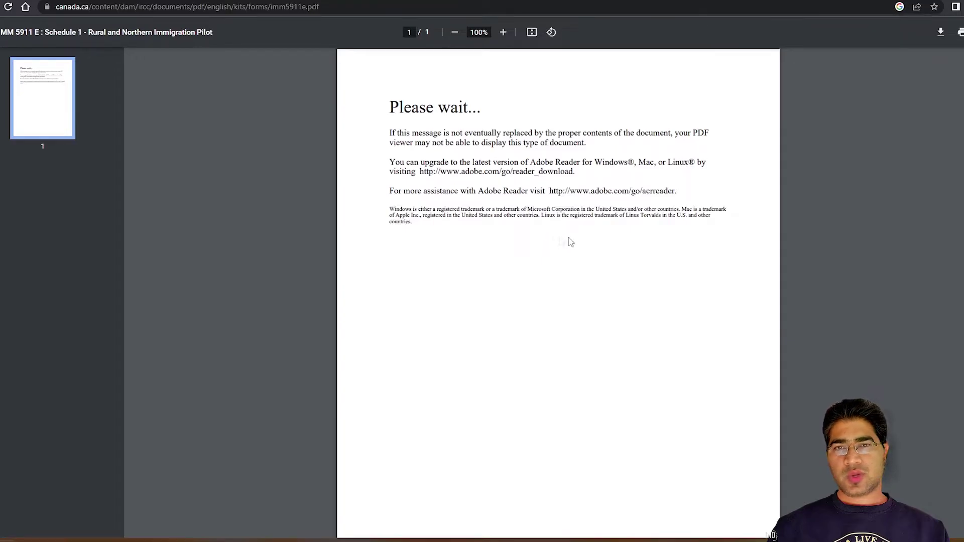
click(941, 34)
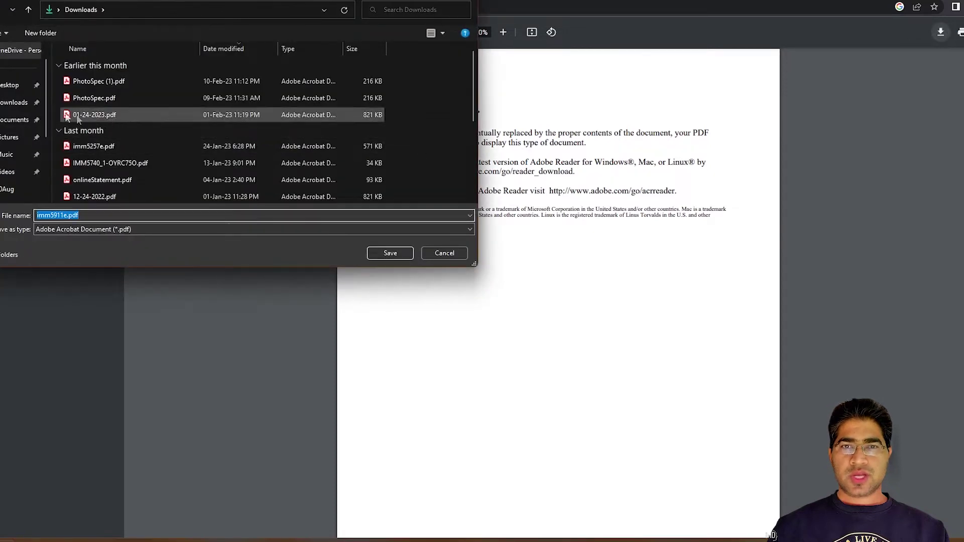
click(405, 254)
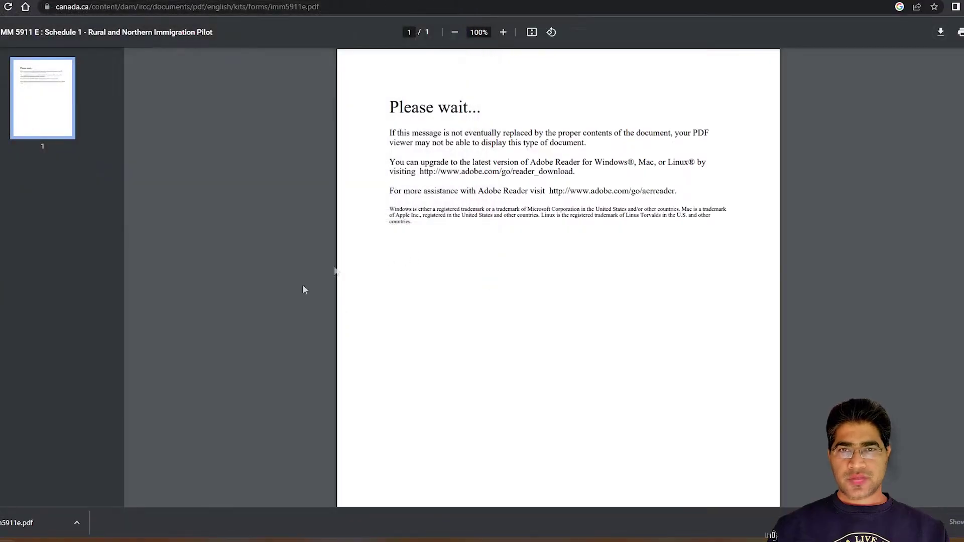
click(76, 523)
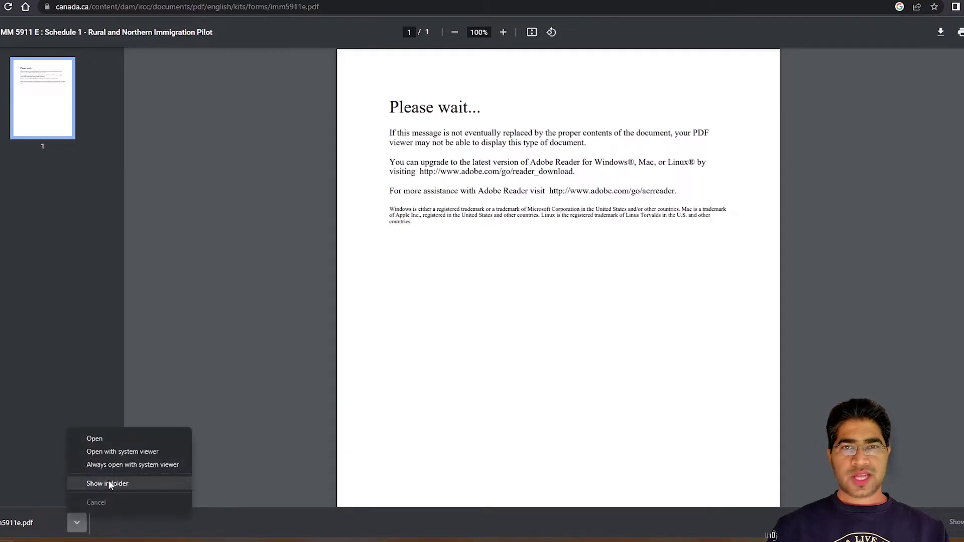
click(94, 440)
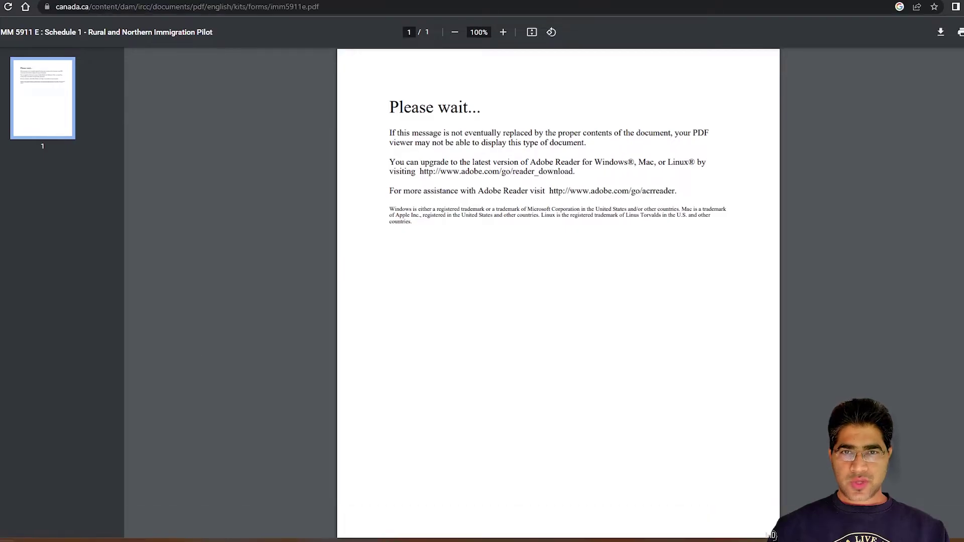
- Open imm5911e.pdf from the Downloads folder in File Explorer into Adobe Acrobat
key(super)
key(Escape)
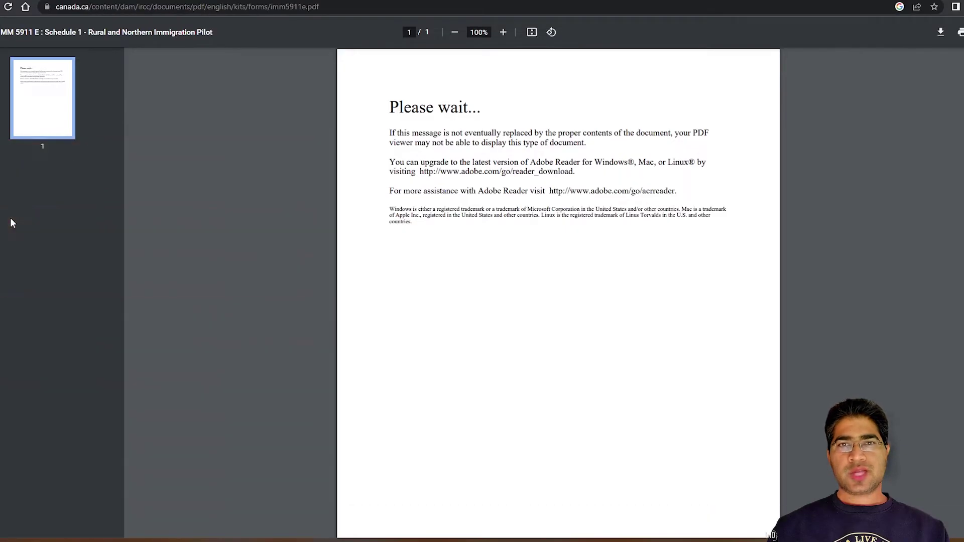
key(super+e)
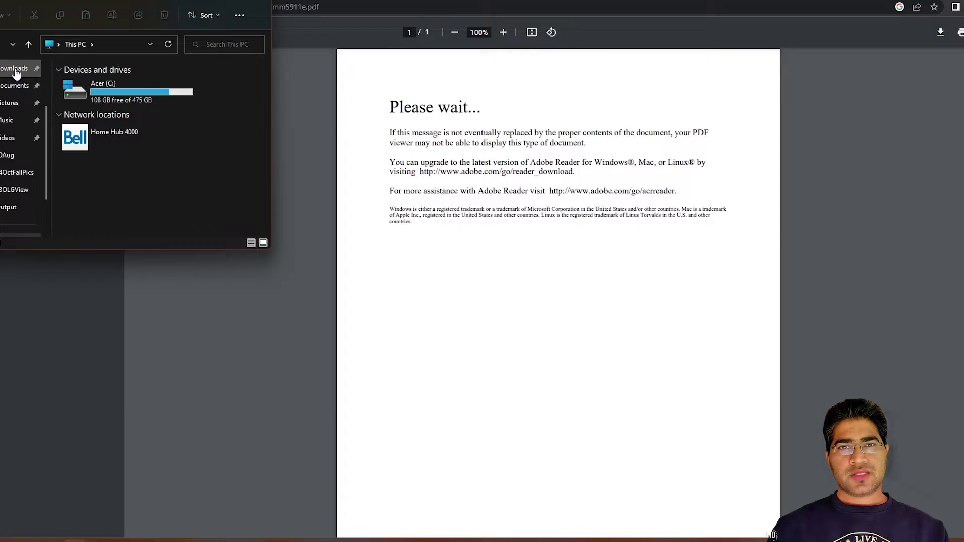
click(16, 72)
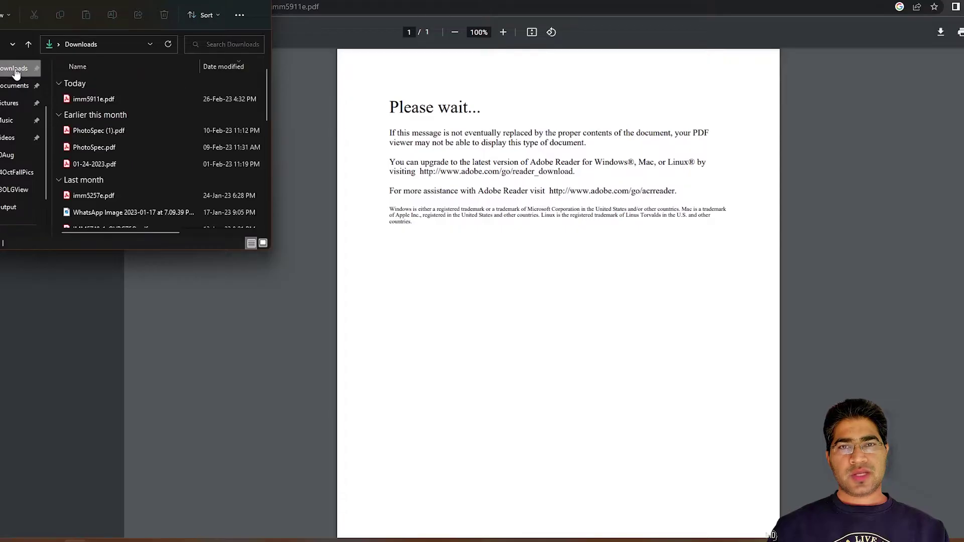
click(83, 98)
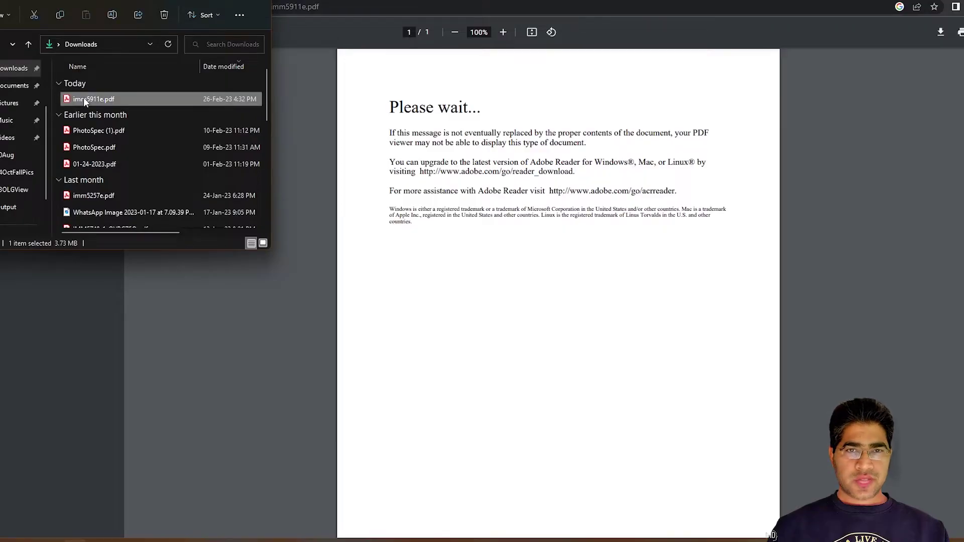
double_click(84, 99)
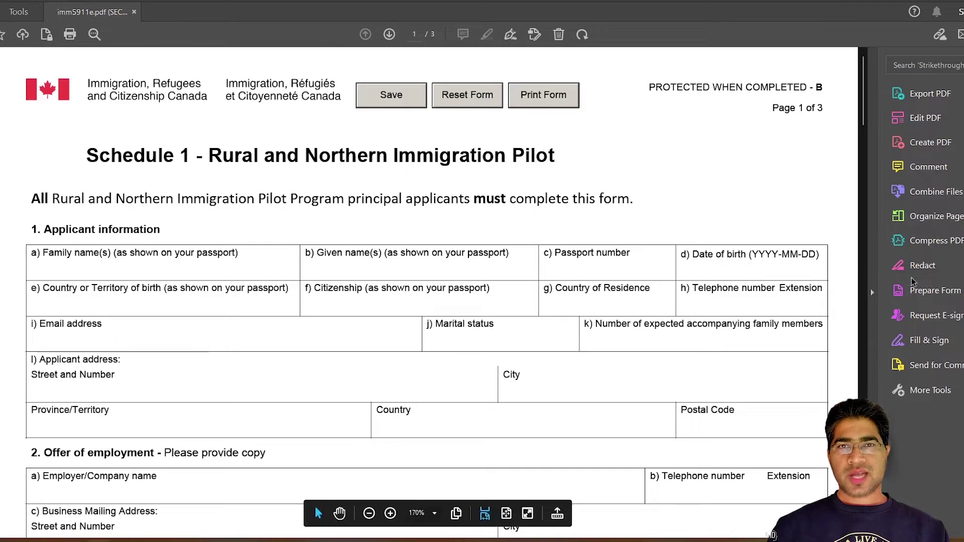
- Hide the Tools pane and enter 'Udty989' in the passport number field
click(872, 291)
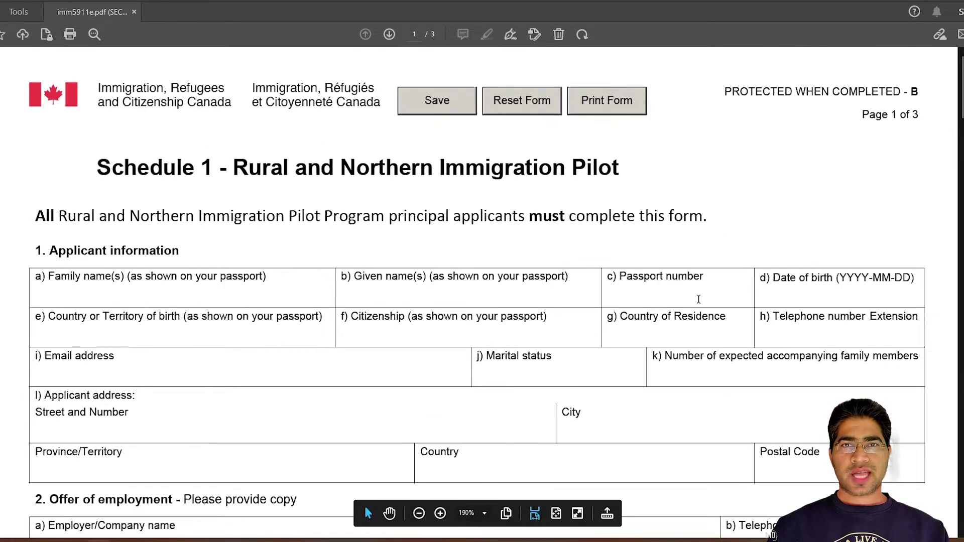
scroll(699, 301, down, 5)
scroll(700, 303, down, 8)
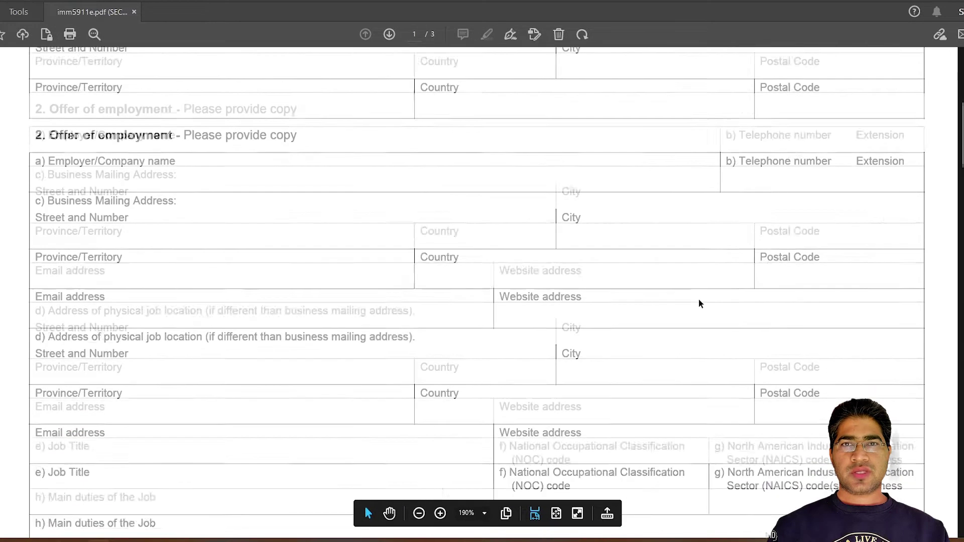
scroll(699, 302, down, 8)
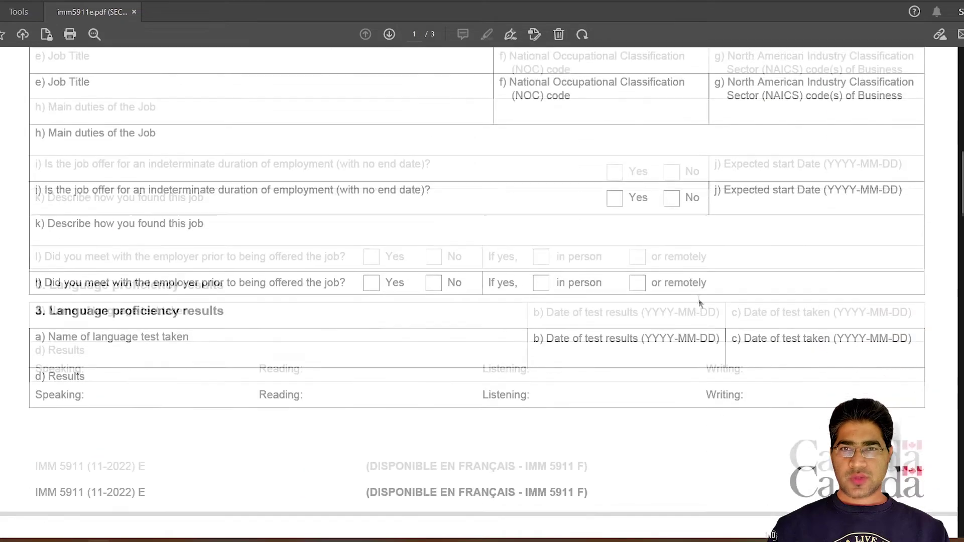
scroll(698, 299, up, 10)
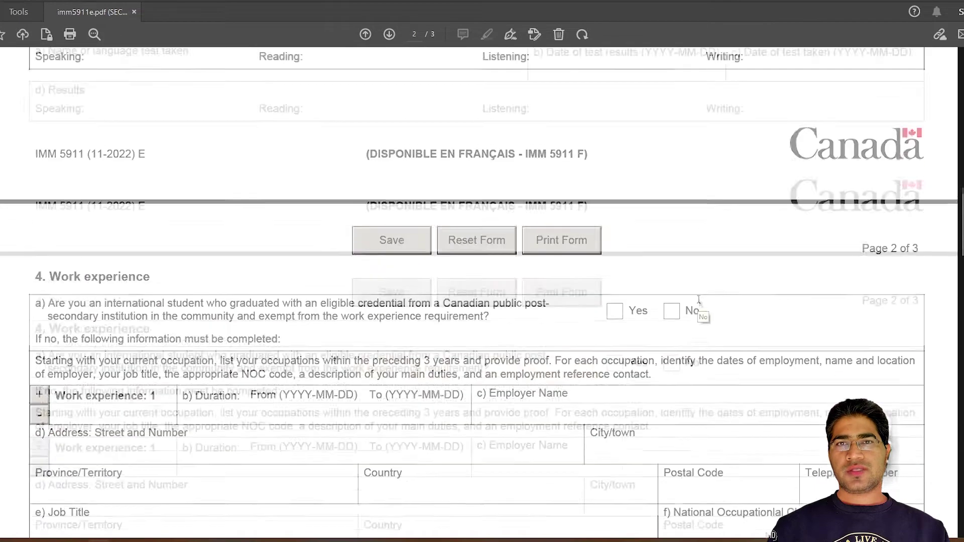
scroll(687, 297, up, 9)
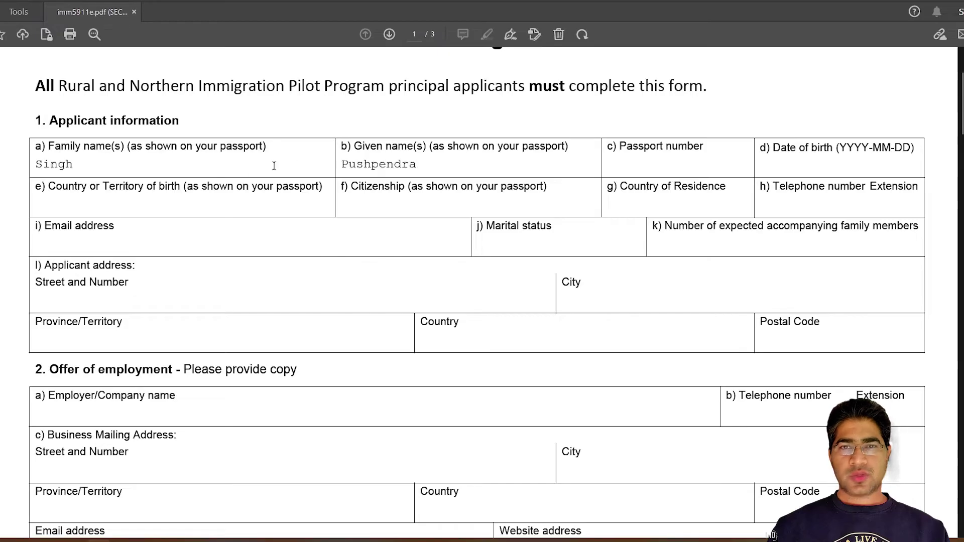
text(Udty989)
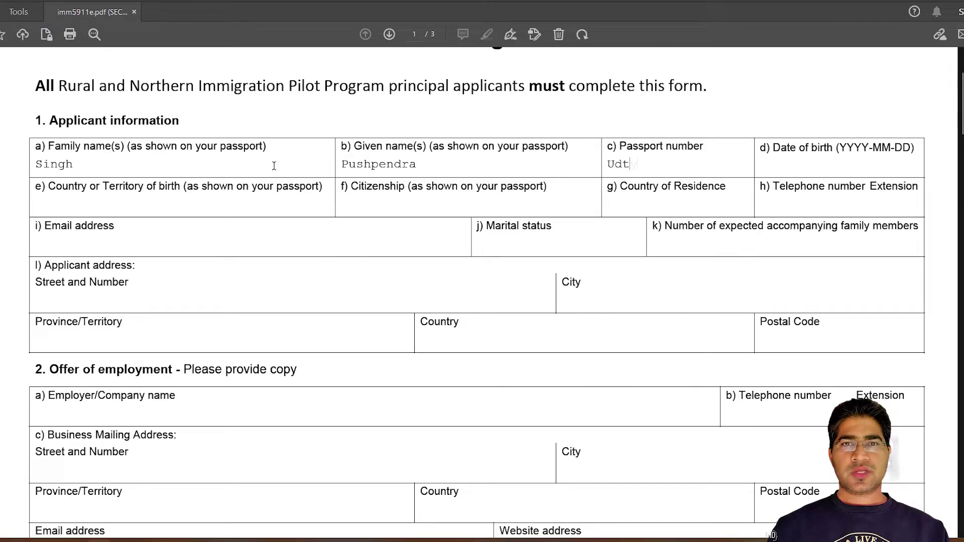
key(Tab)
click(923, 164)
click(839, 170)
click(850, 201)
click(826, 201)
click(858, 204)
- Save the filled-in form, replacing the existing file
scroll(858, 205, up, 4)
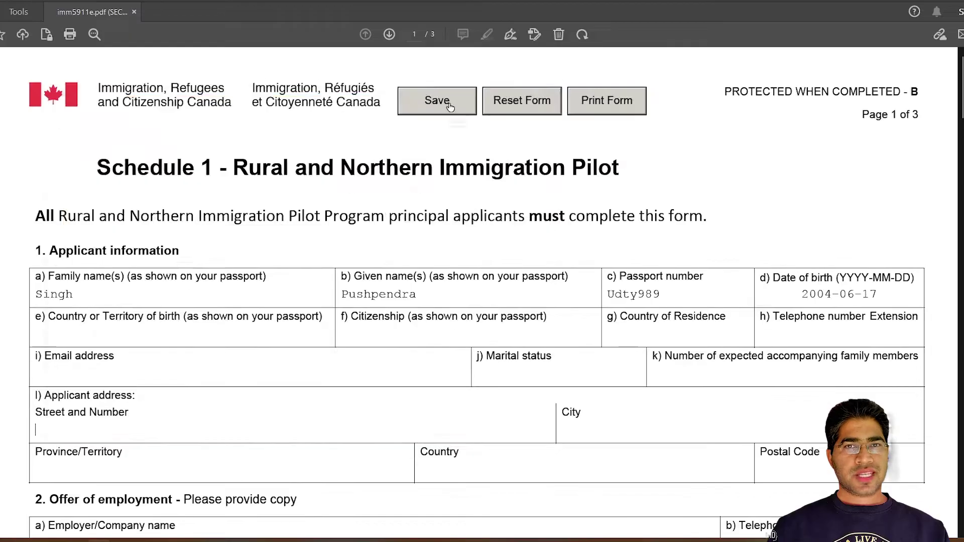
click(437, 99)
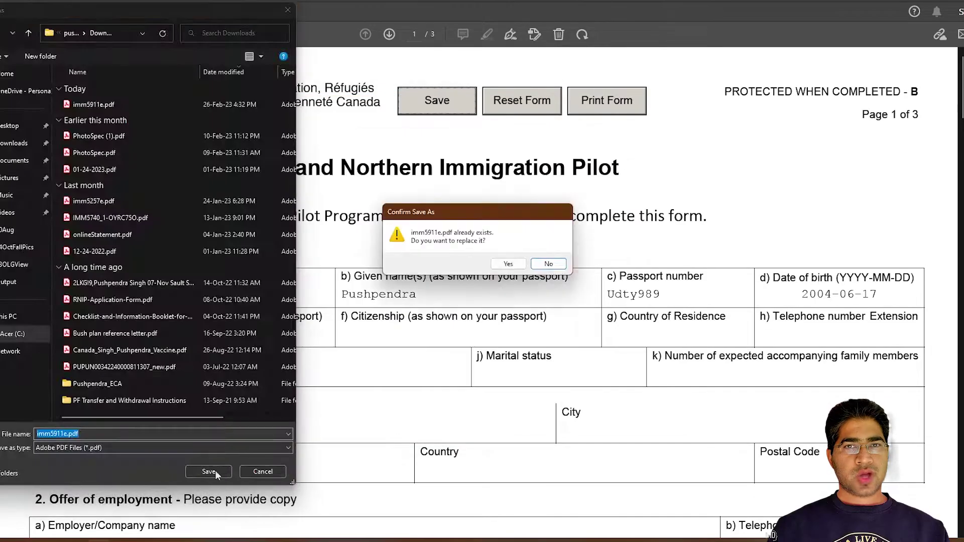
click(502, 262)
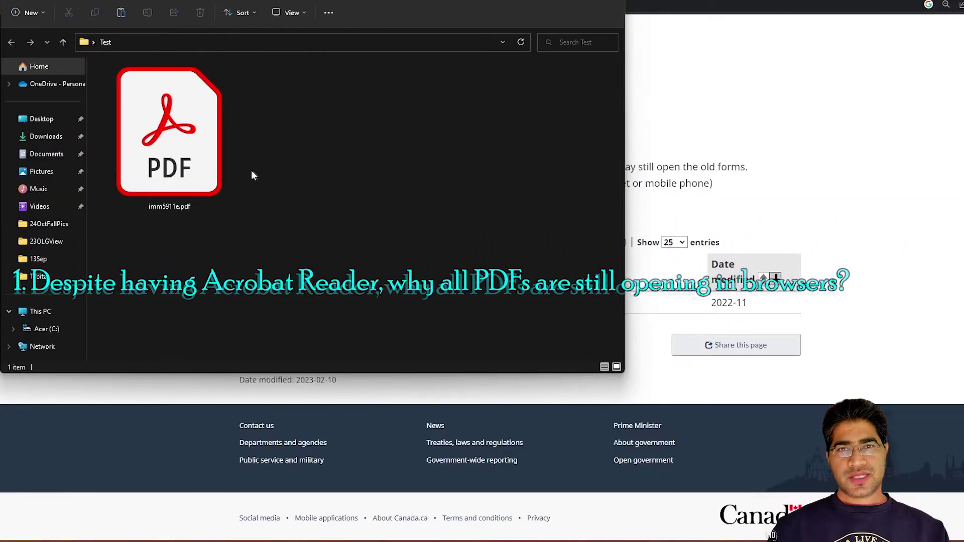
- Open imm5911e.pdf from File Explorer in its current default app
click(203, 173)
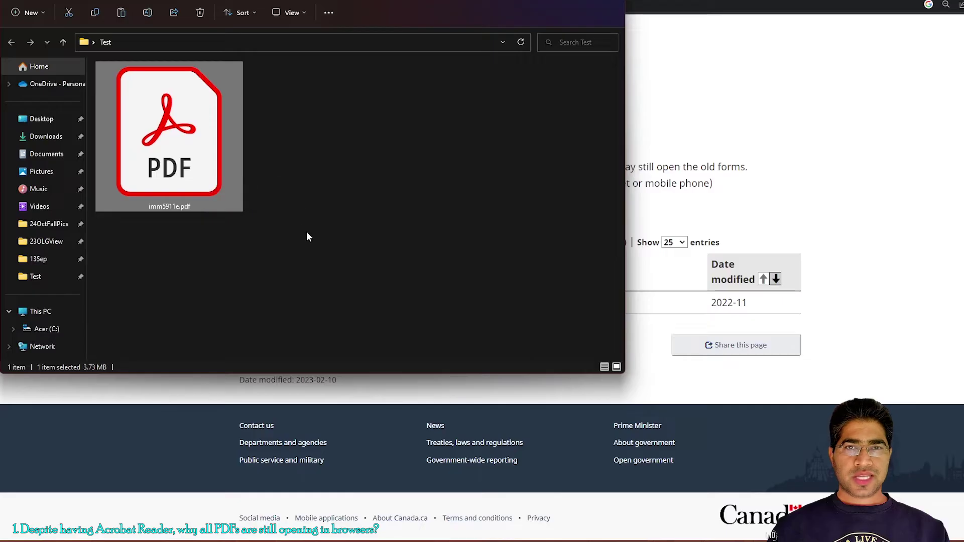
key(Return)
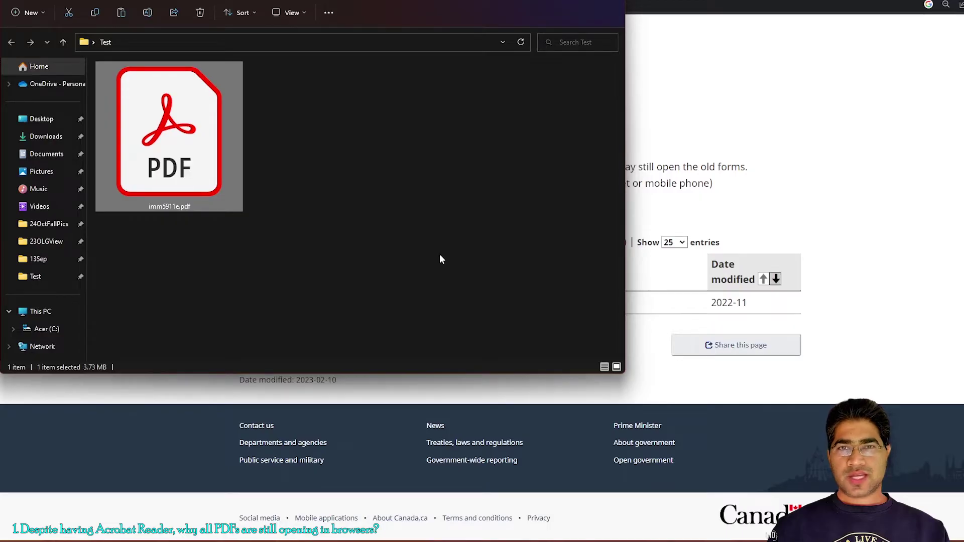
click(427, 251)
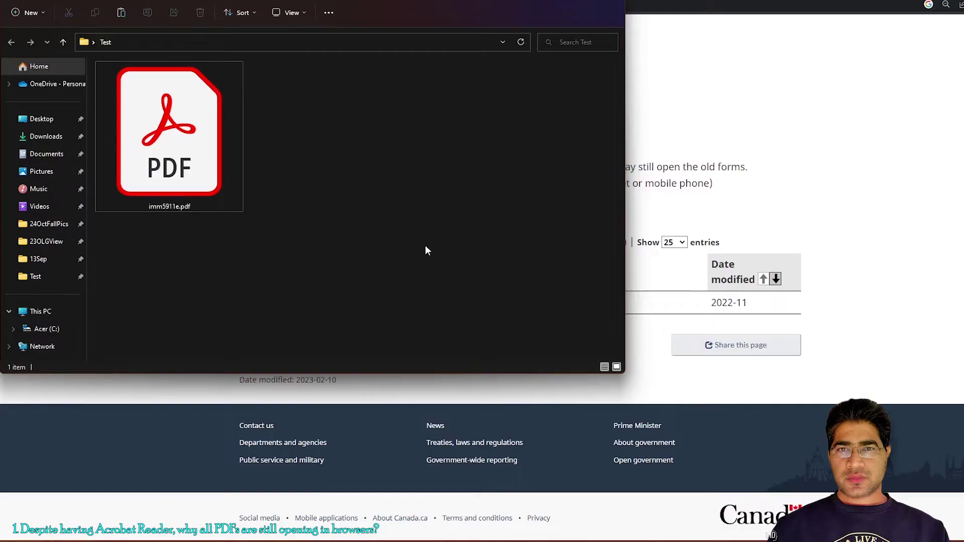
- Set Microsoft Edge to always open PDF files
right_click(200, 158)
mouse_move(316, 212)
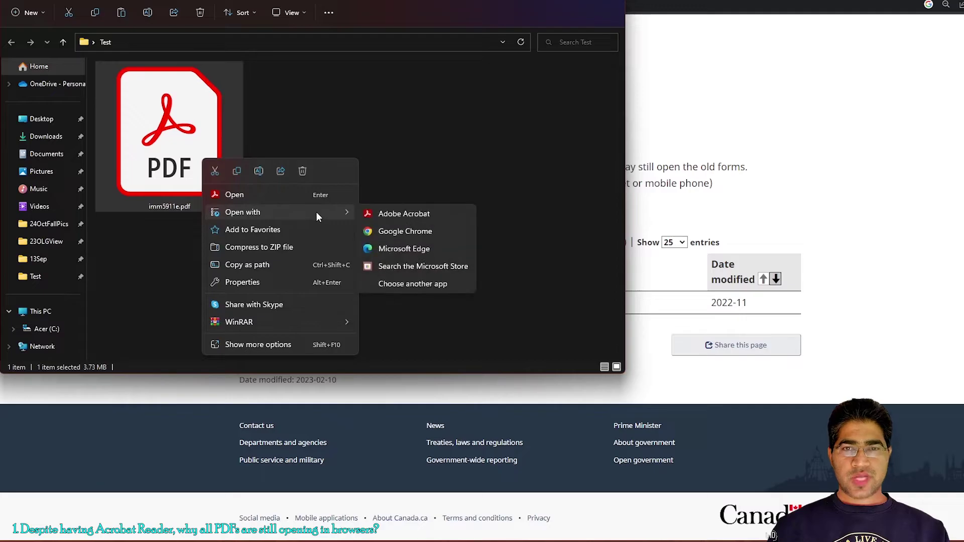
click(414, 284)
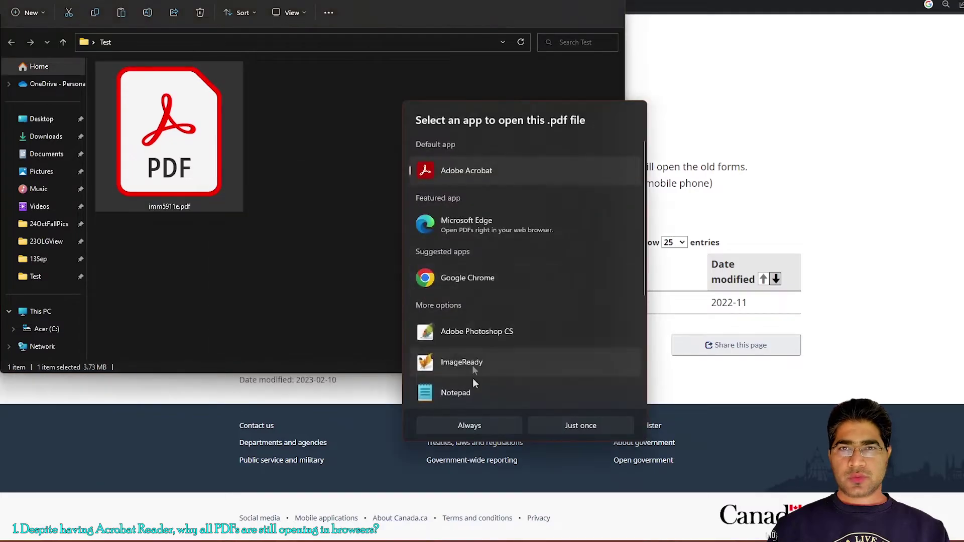
click(474, 230)
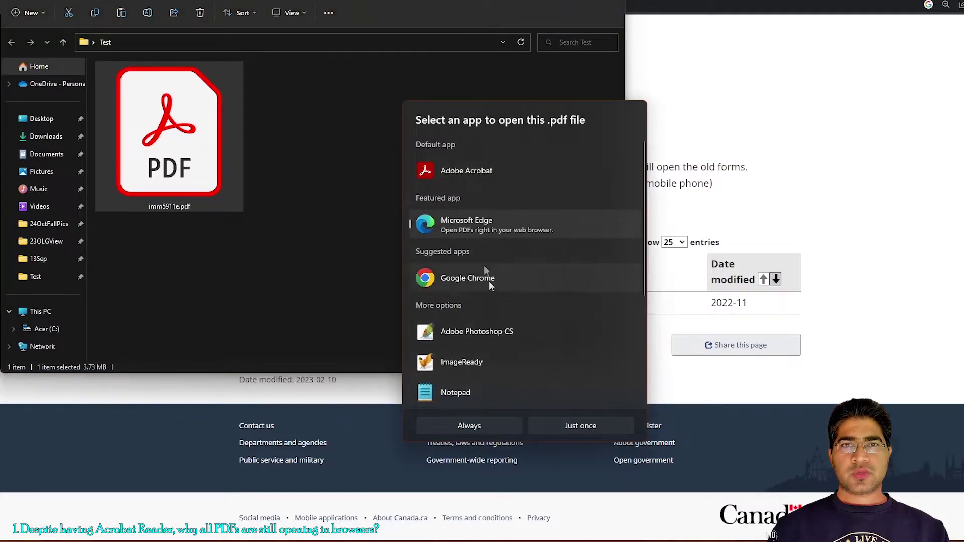
click(500, 426)
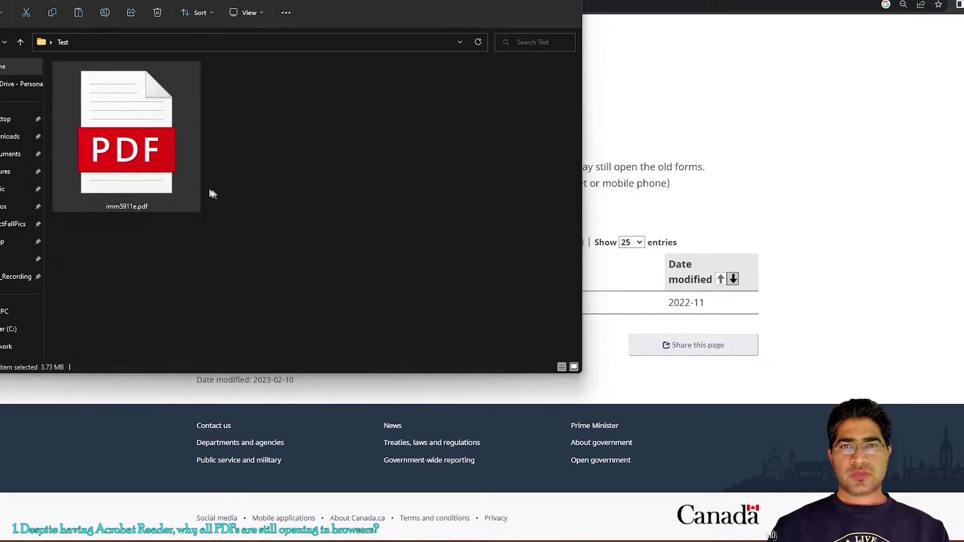
- Set Google Chrome to always open PDF files
right_click(152, 154)
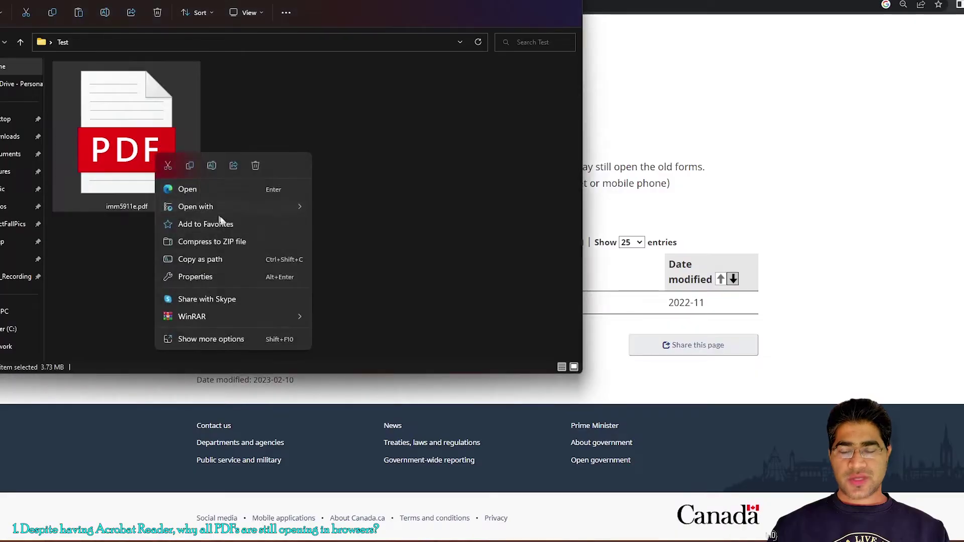
mouse_move(278, 210)
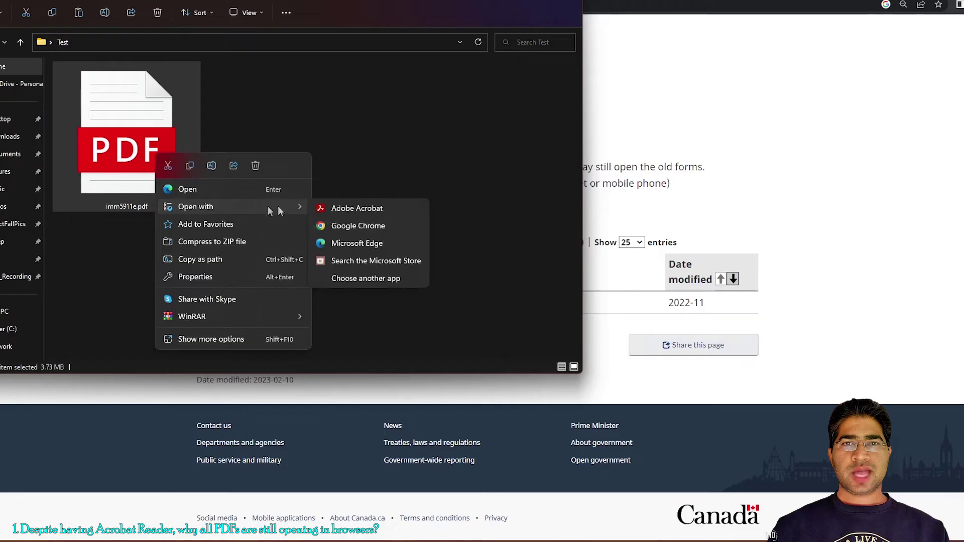
click(343, 279)
click(400, 254)
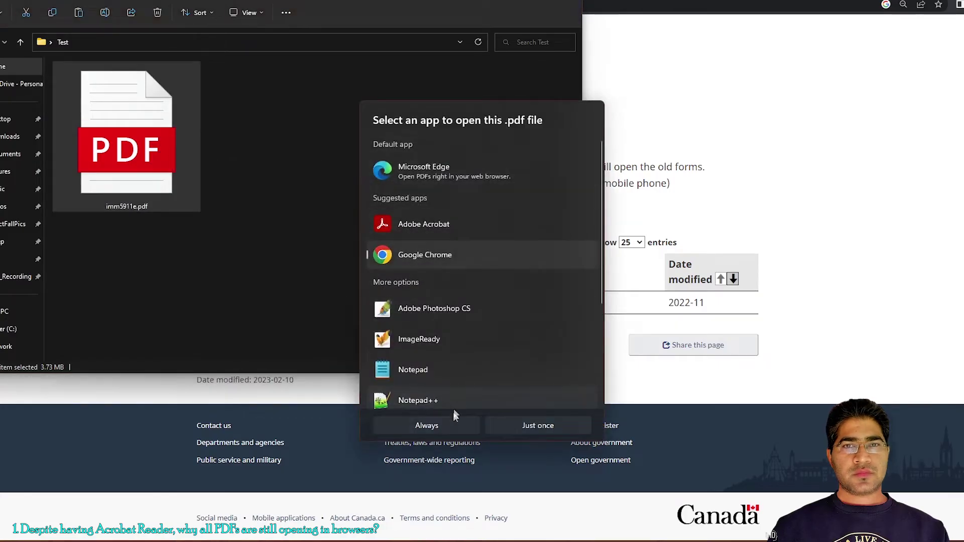
click(441, 422)
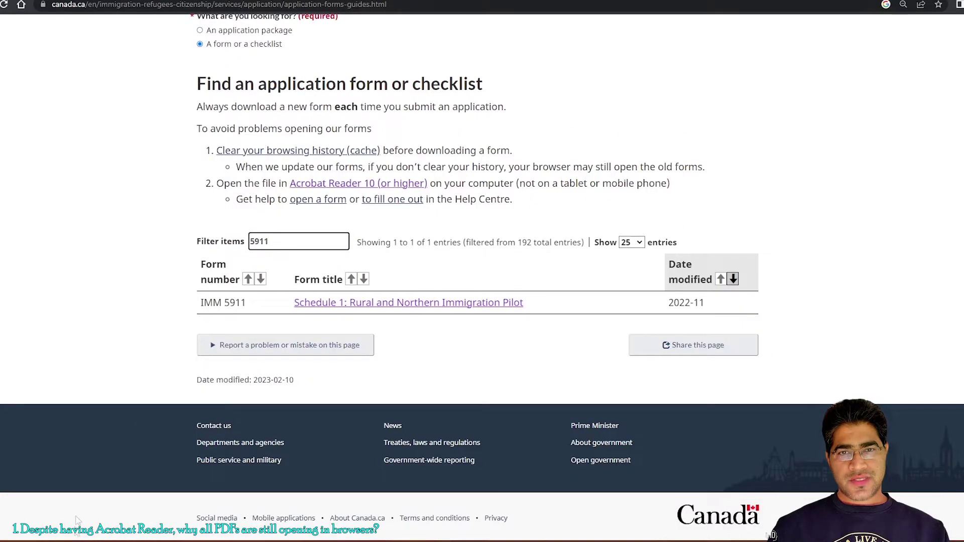
- Switch the default PDF app back to Microsoft Edge and return to the Test folder
click(88, 536)
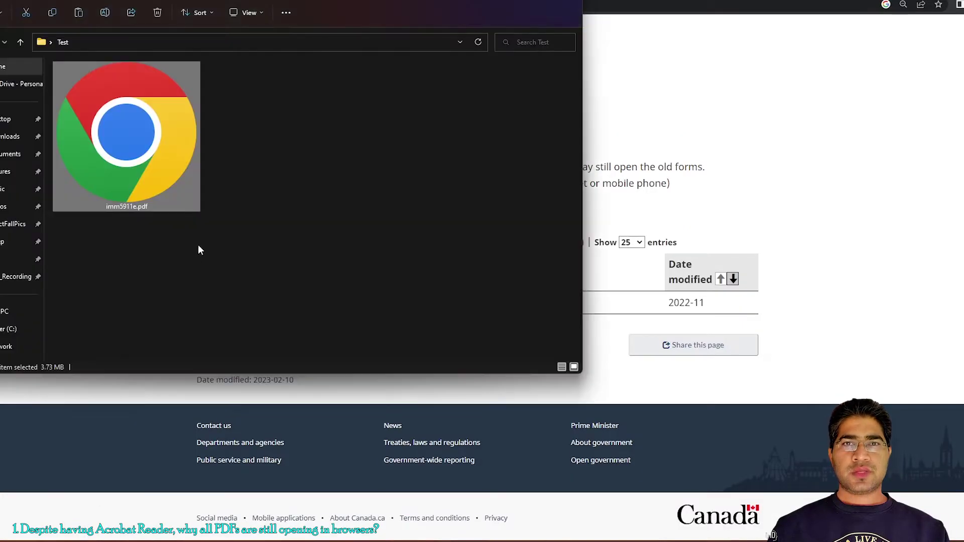
right_click(155, 142)
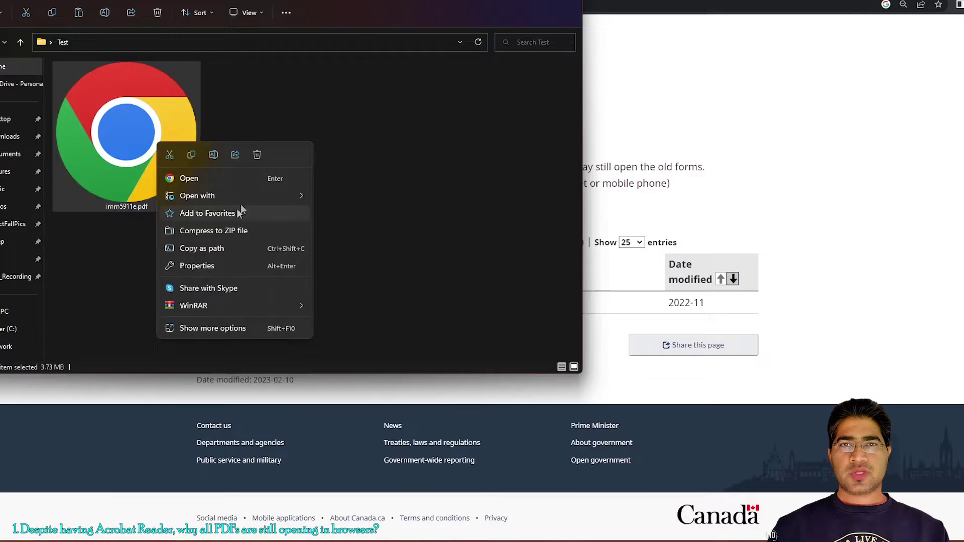
mouse_move(250, 195)
click(366, 269)
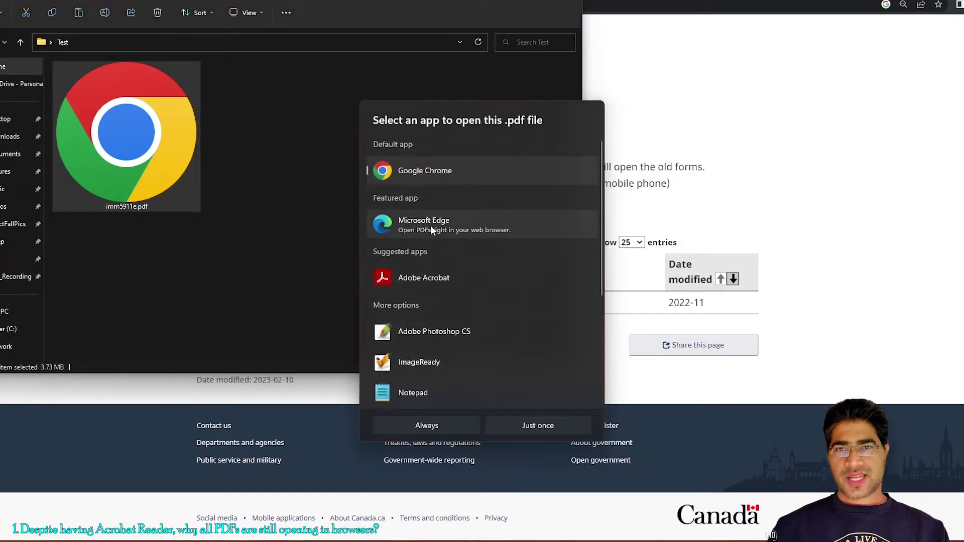
click(430, 225)
click(453, 428)
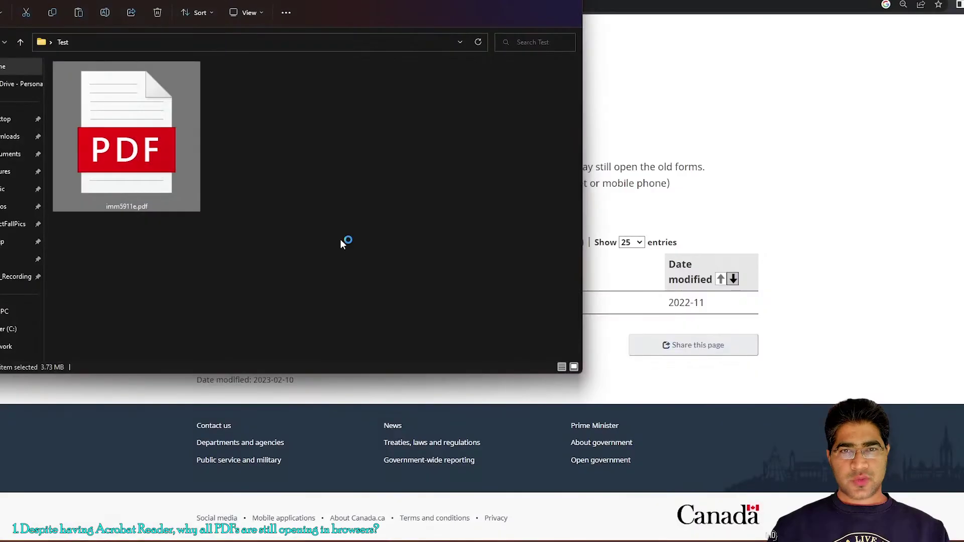
click(339, 239)
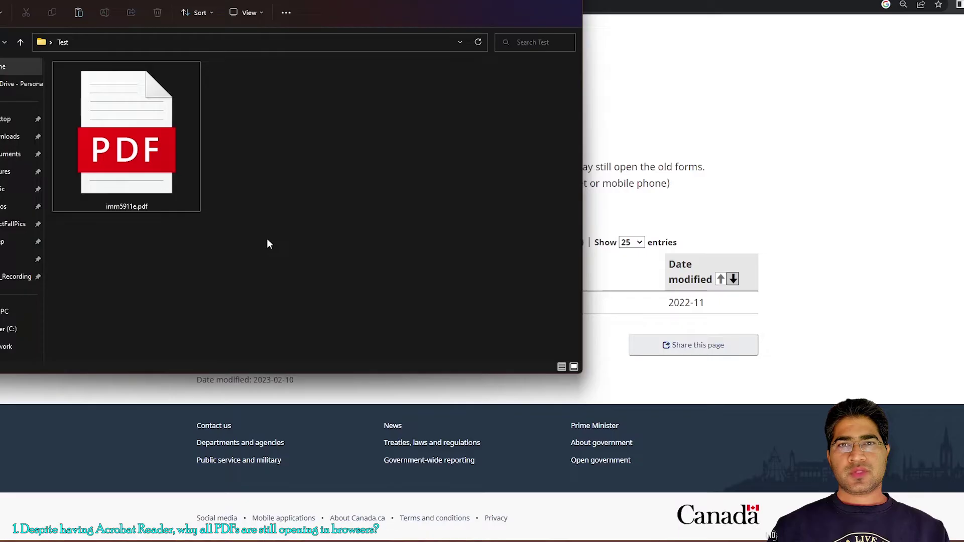
- Open imm5911e.pdf in Edge, then reopen it with Open with > Adobe Acrobat
double_click(167, 167)
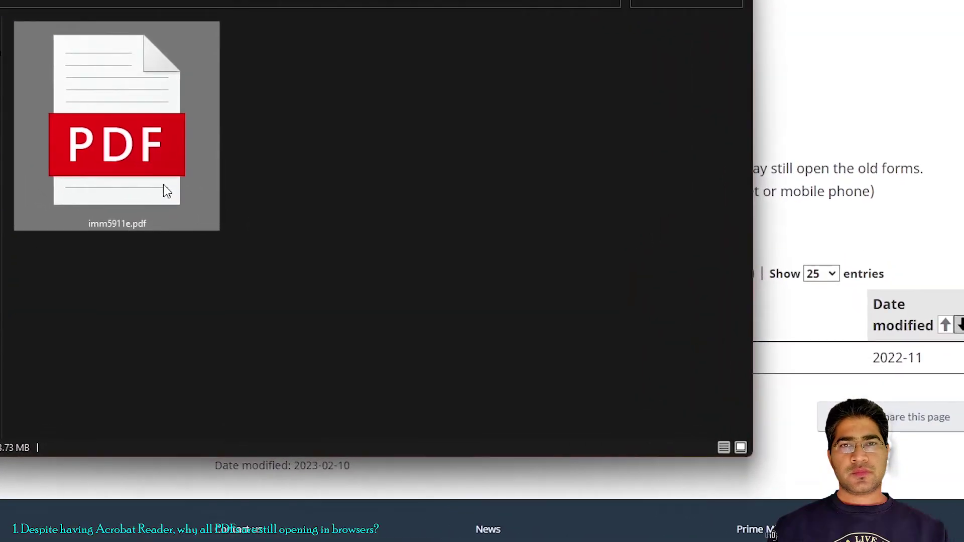
right_click(161, 179)
mouse_move(233, 263)
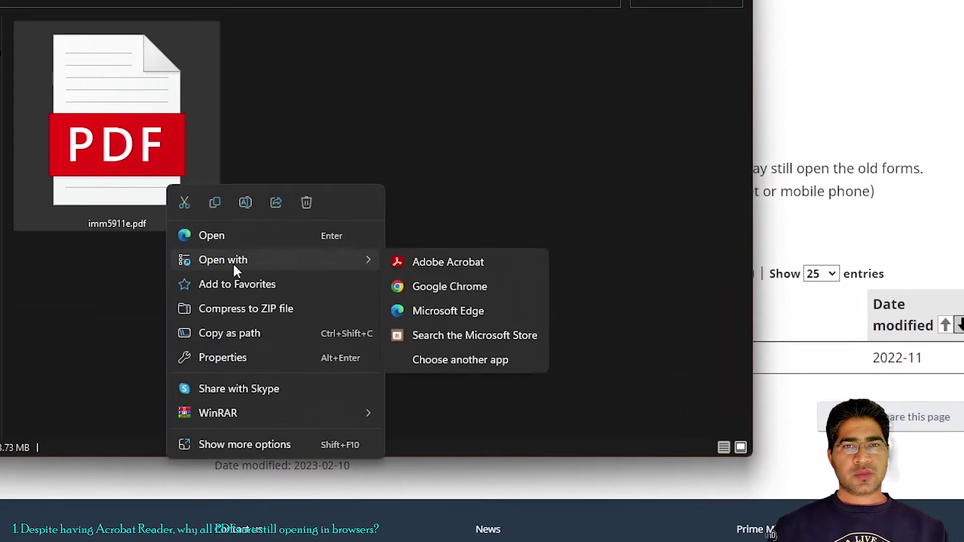
click(486, 263)
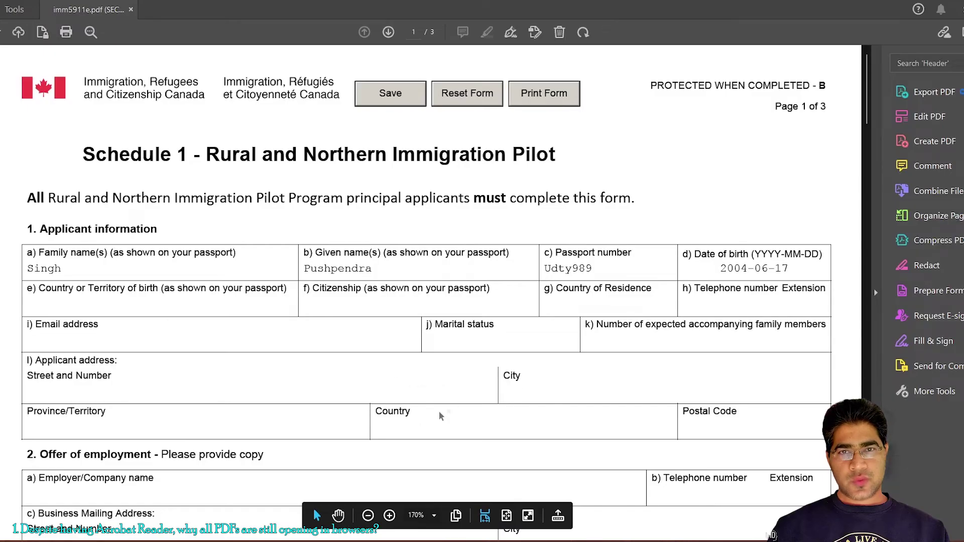
- Enter 'vbnvn' as Country and 'cbvb' as Province/Territory, declining the default-app prompt, then save
click(412, 433)
text(vbnvn)
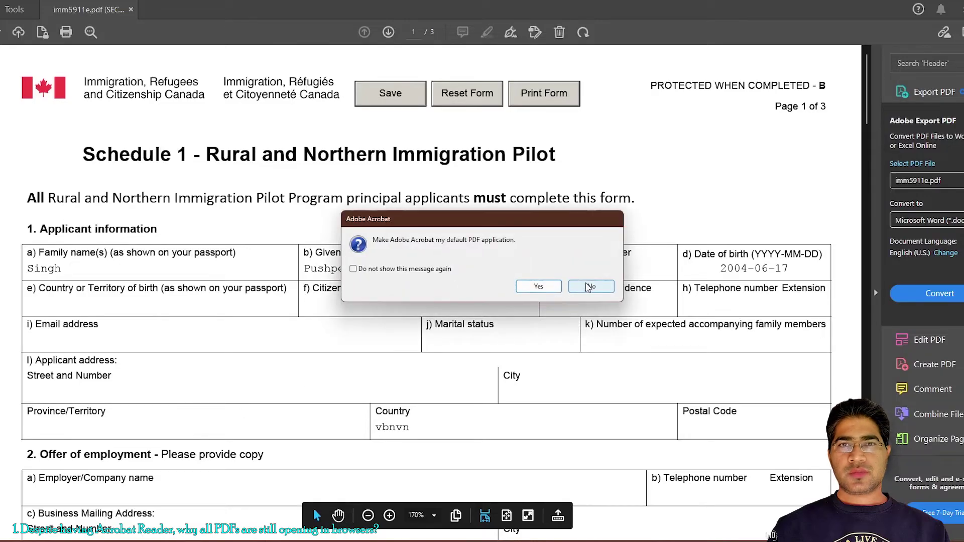
click(587, 286)
click(241, 421)
text(cbvb)
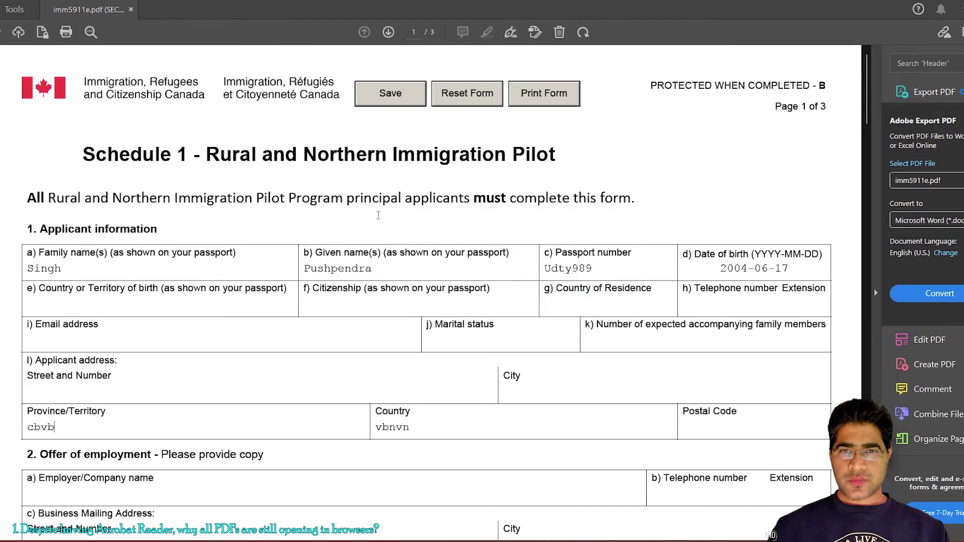
click(401, 94)
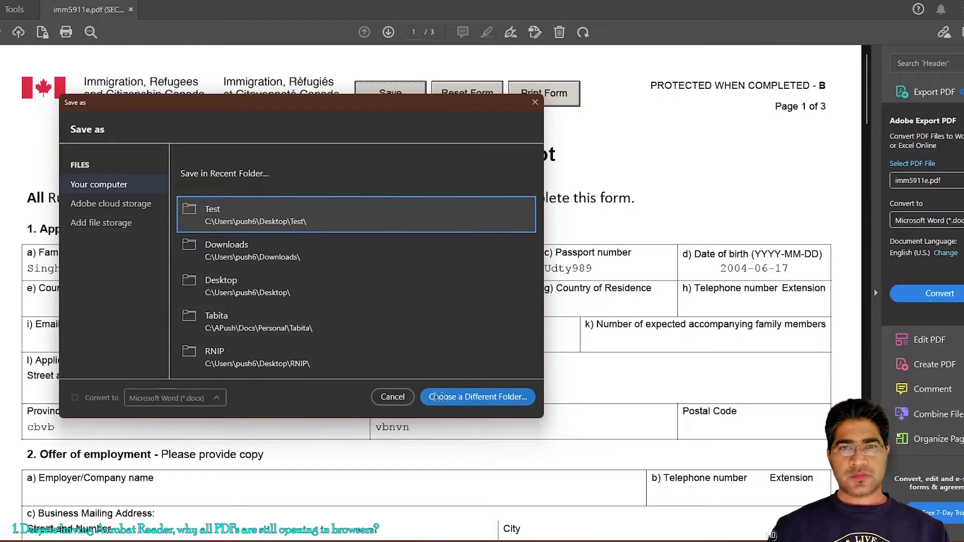
- Save the form as imm5911e.pdf in Desktop > Test, replacing the existing file
click(277, 217)
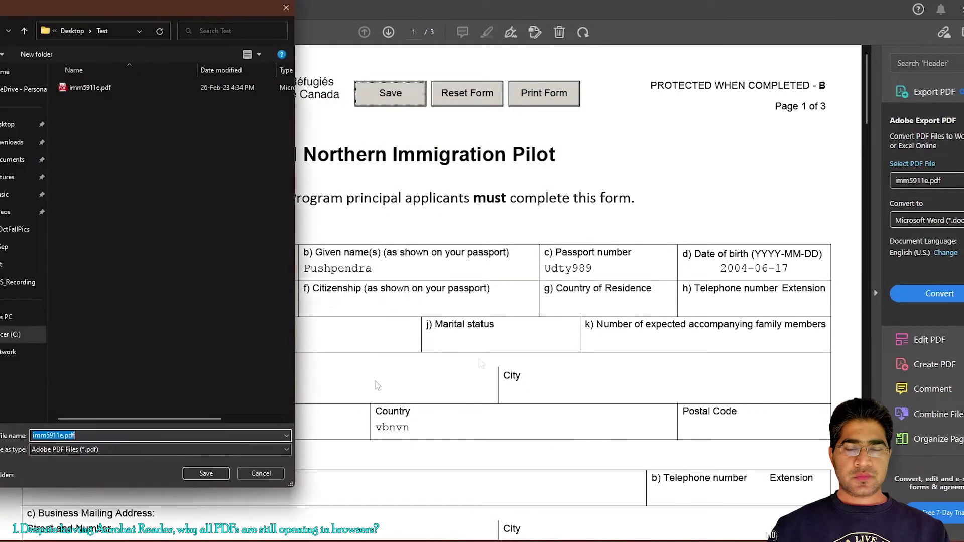
click(213, 473)
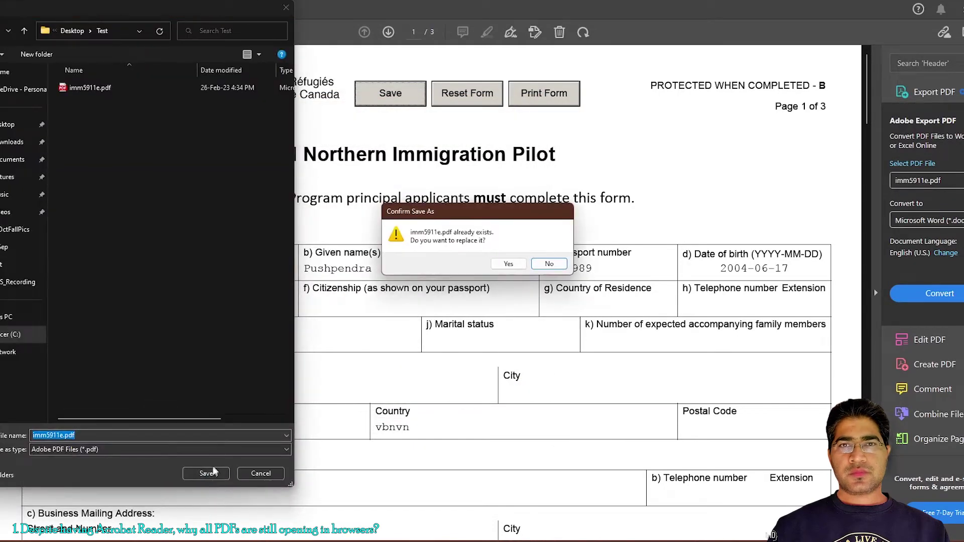
click(508, 263)
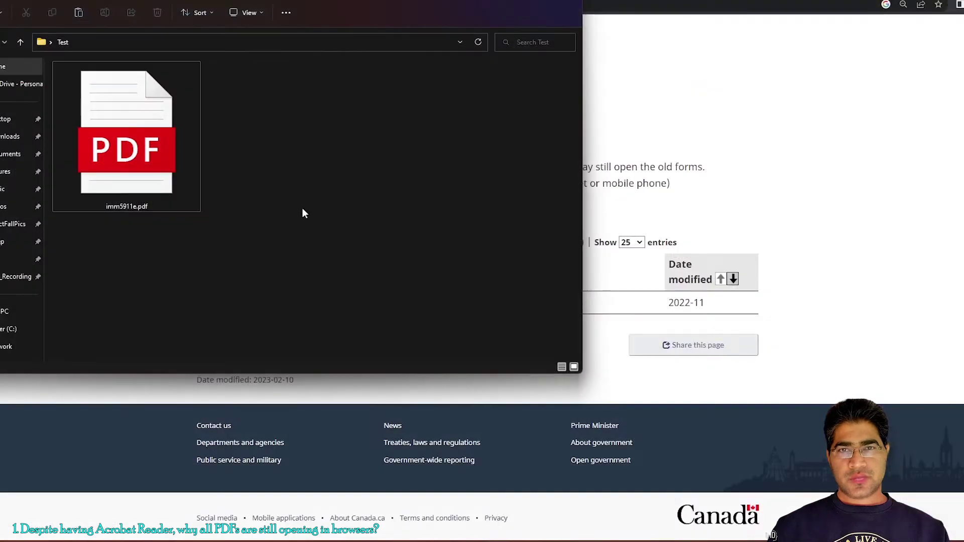
- Select and then deselect the re-saved 3.73 MB imm5911e.pdf in the Test folder
click(153, 170)
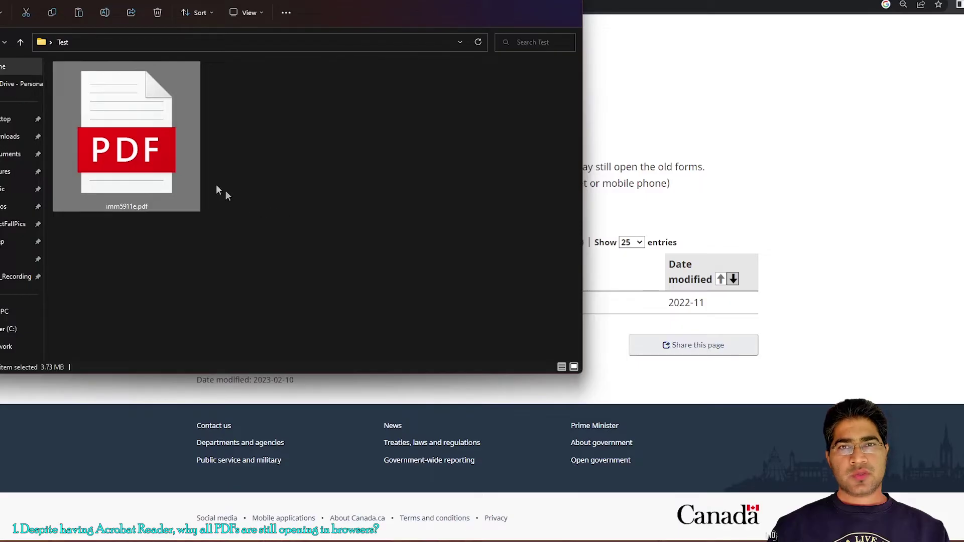
click(290, 137)
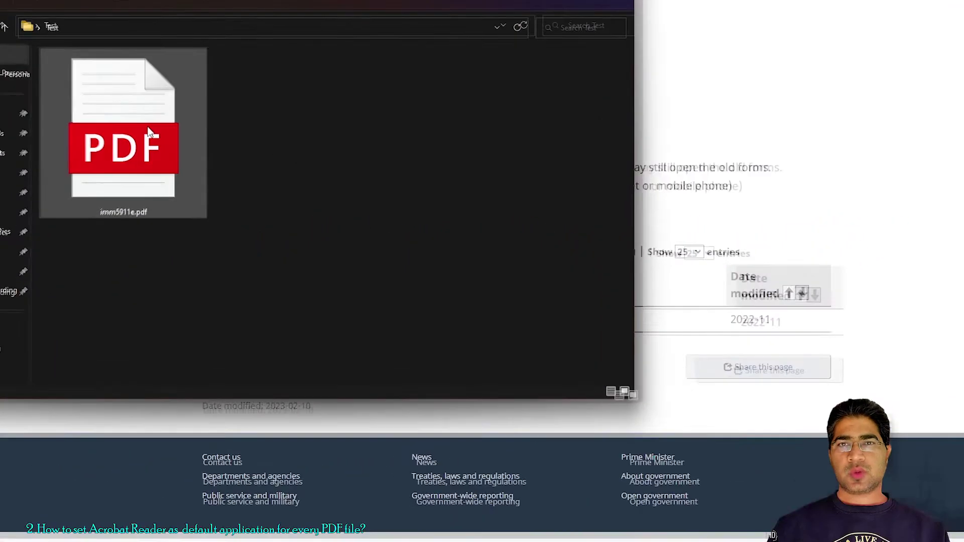
- Choose Adobe Acrobat as the app to always open PDF files, via Open with
right_click(149, 131)
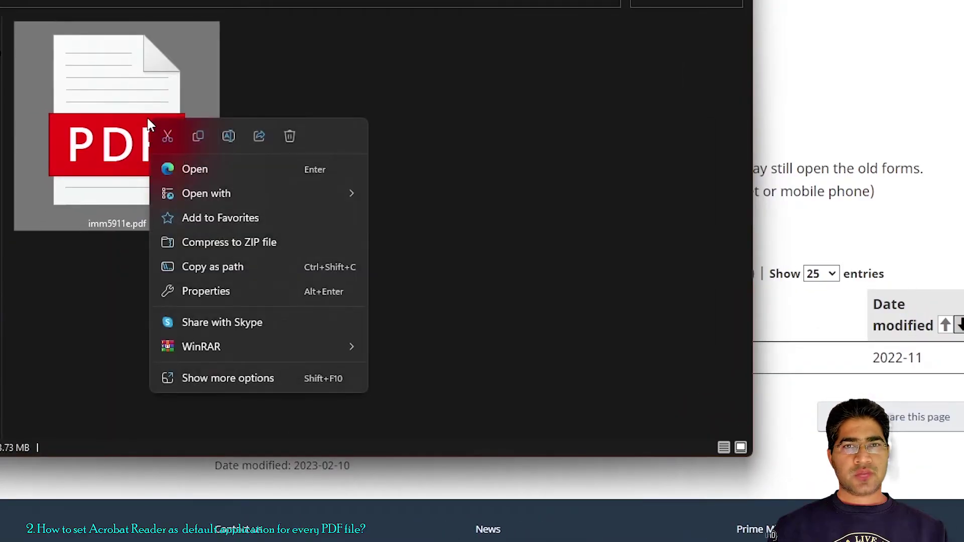
mouse_move(223, 195)
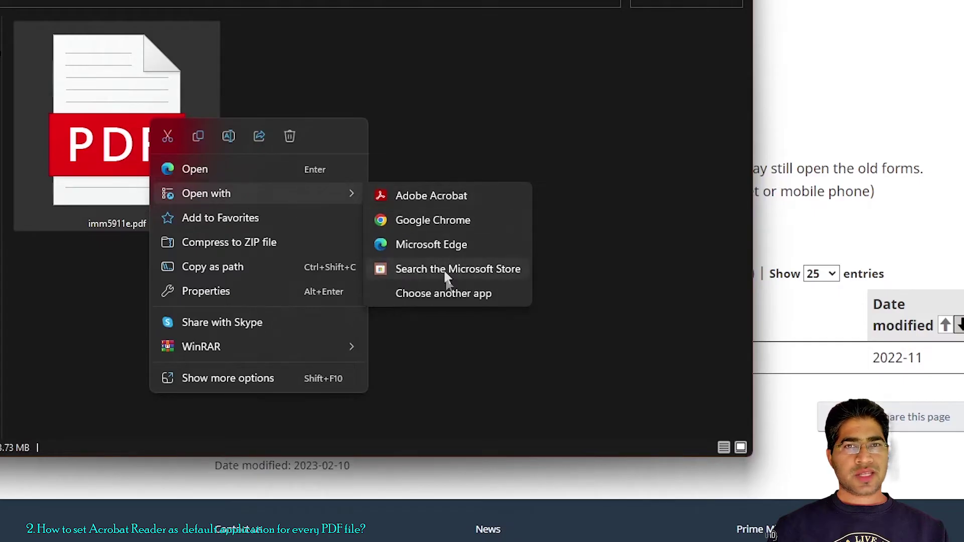
click(427, 294)
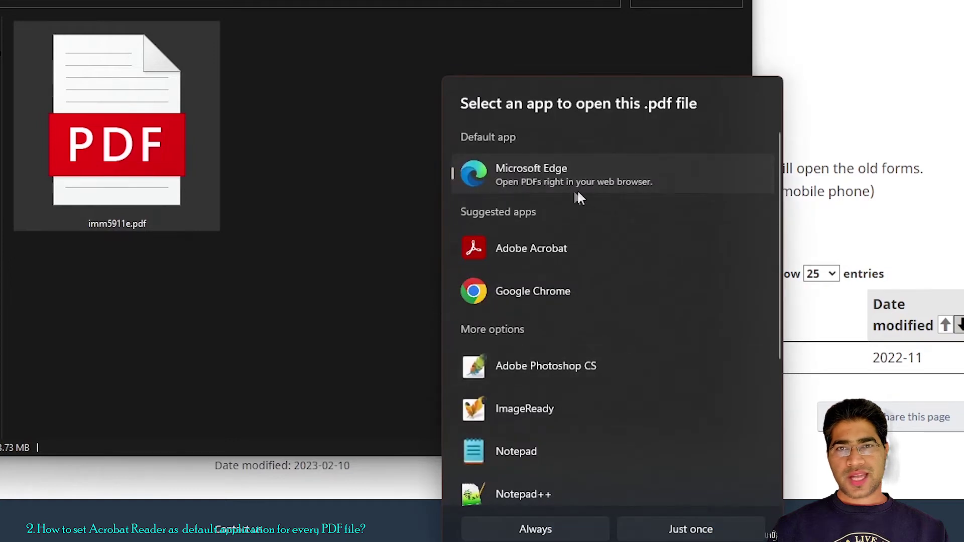
click(535, 247)
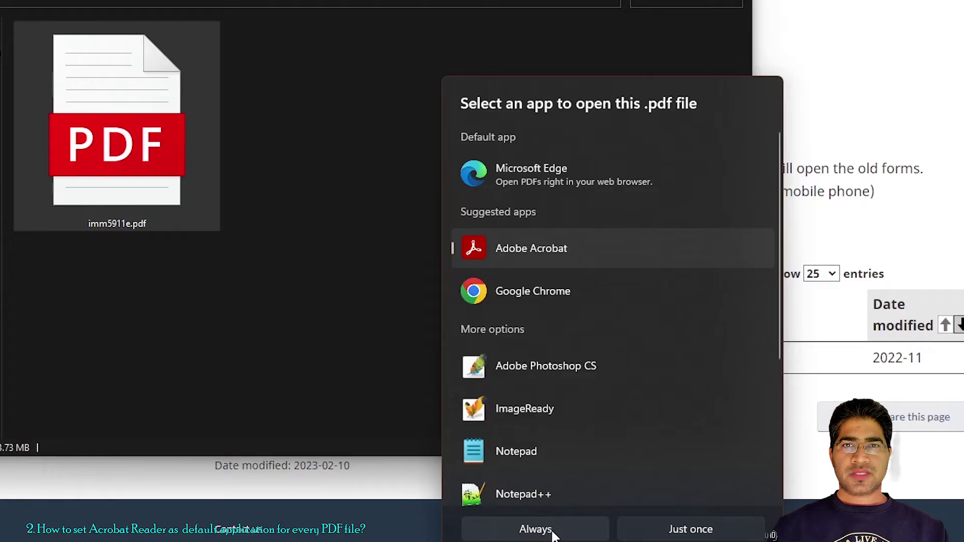
click(535, 529)
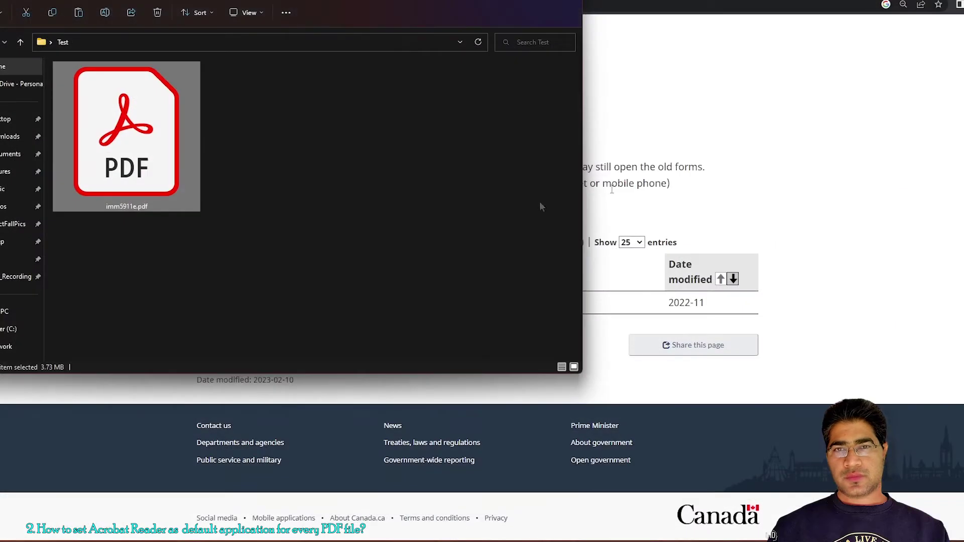
click(297, 188)
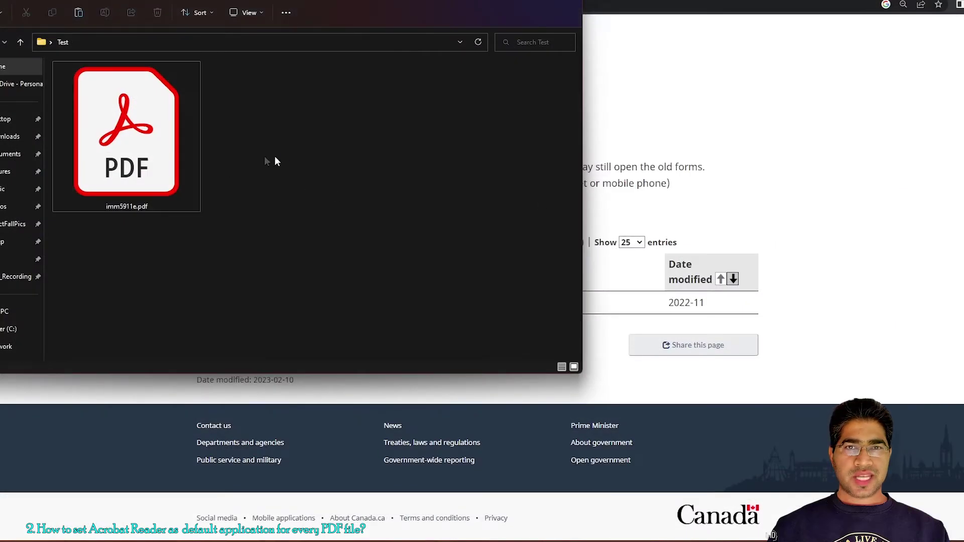
click(179, 146)
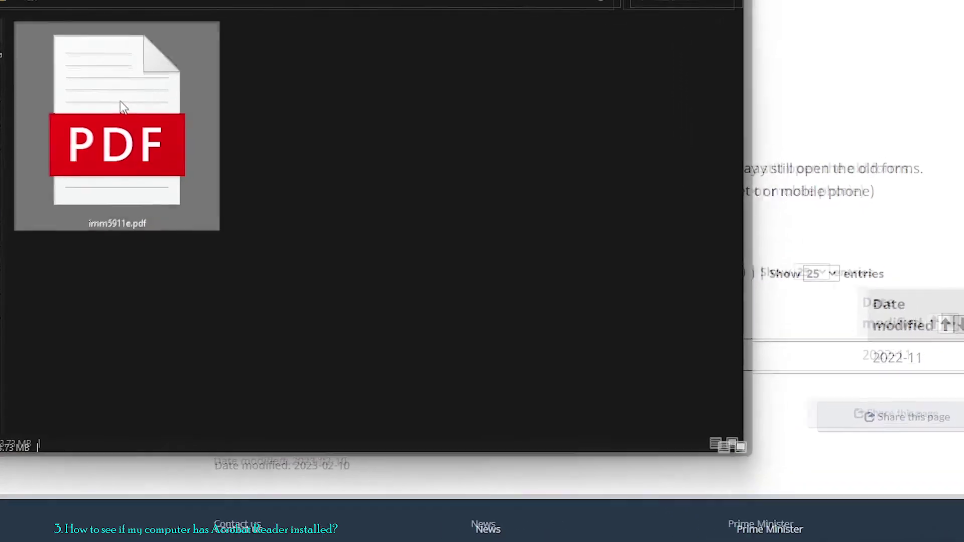
right_click(133, 123)
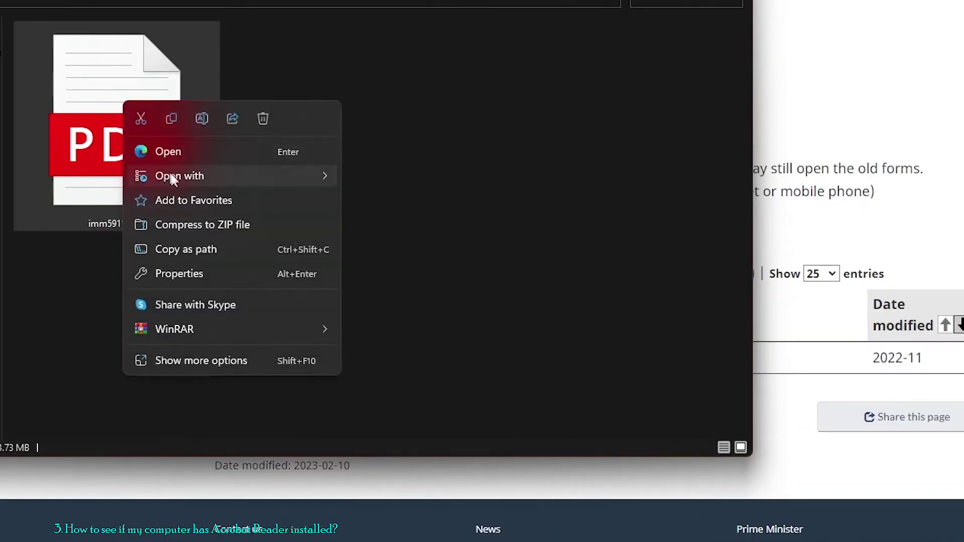
mouse_move(171, 173)
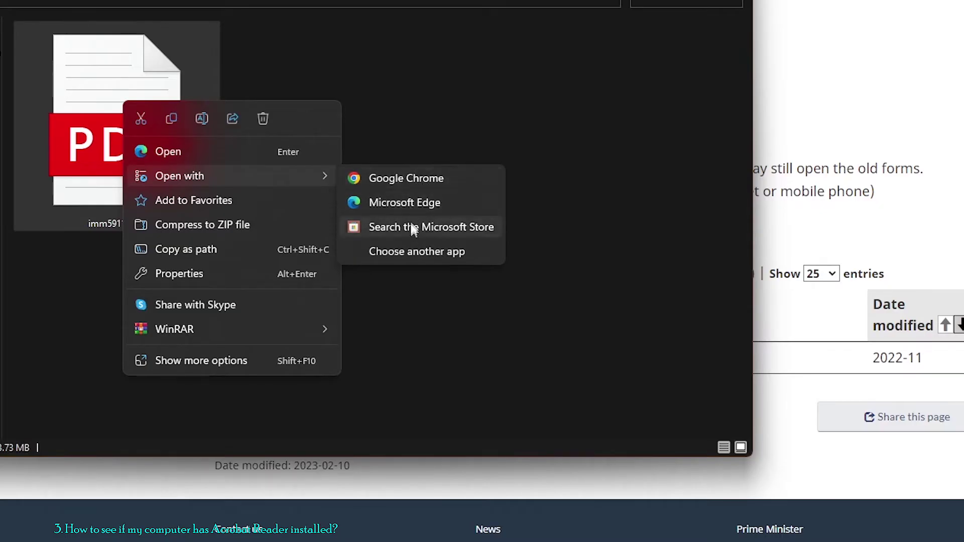
click(416, 254)
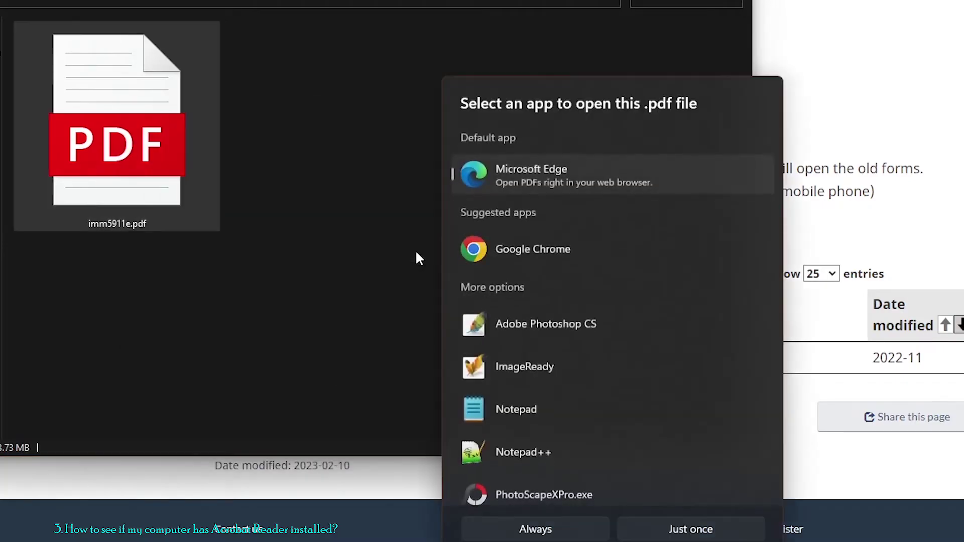
scroll(576, 319, down, 5)
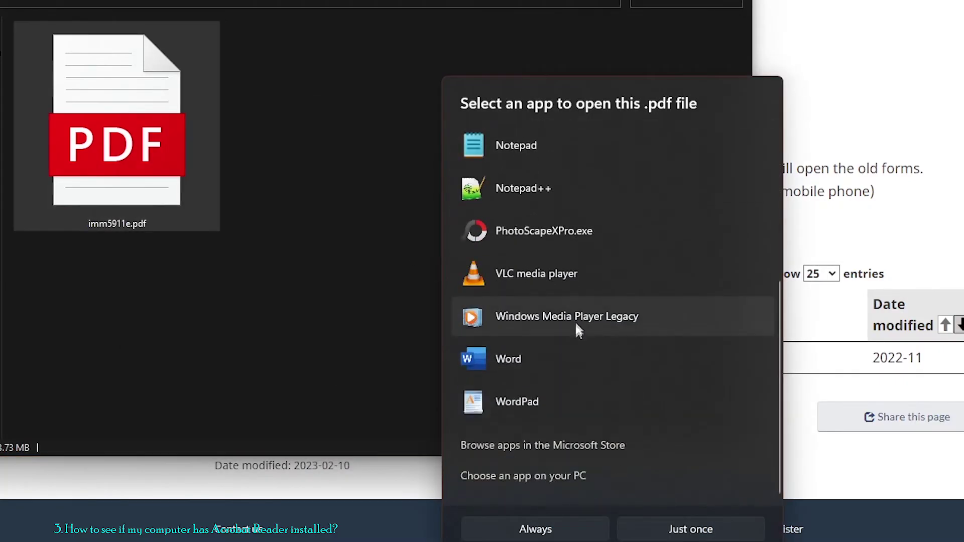
scroll(578, 331, up, 5)
scroll(564, 304, down, 5)
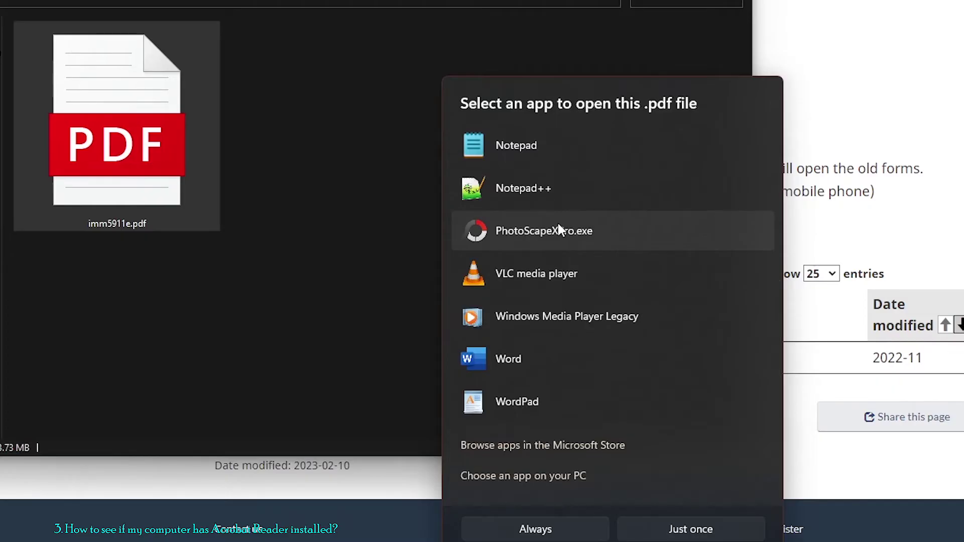
scroll(558, 226, up, 4)
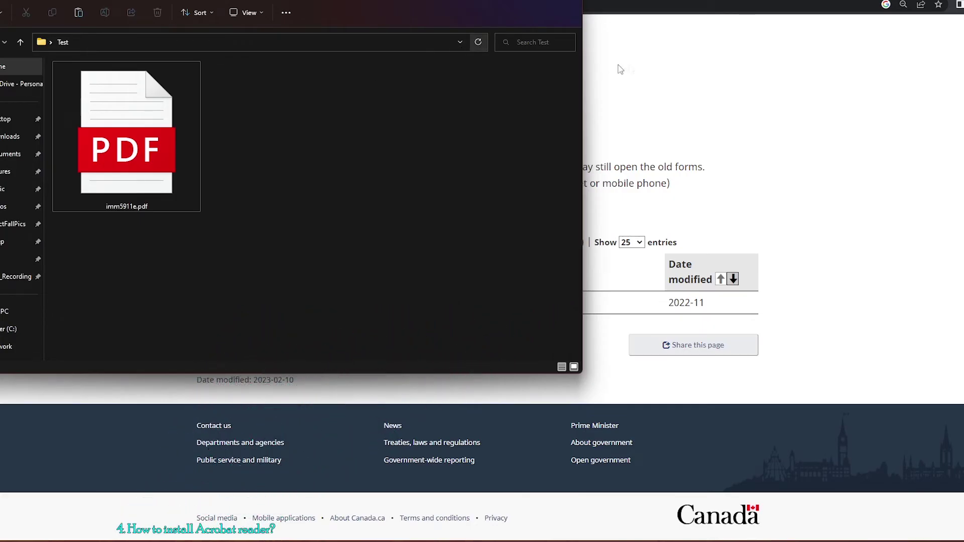
click(647, 51)
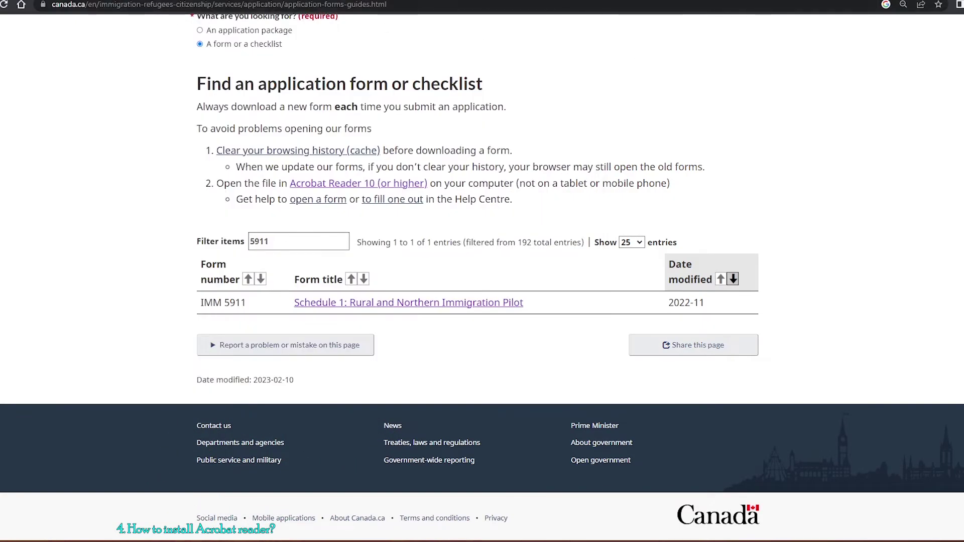
- Search 'acrobat reader download' in a new tab and open Adobe's get.adobe.com/reader page
key(ctrl+t)
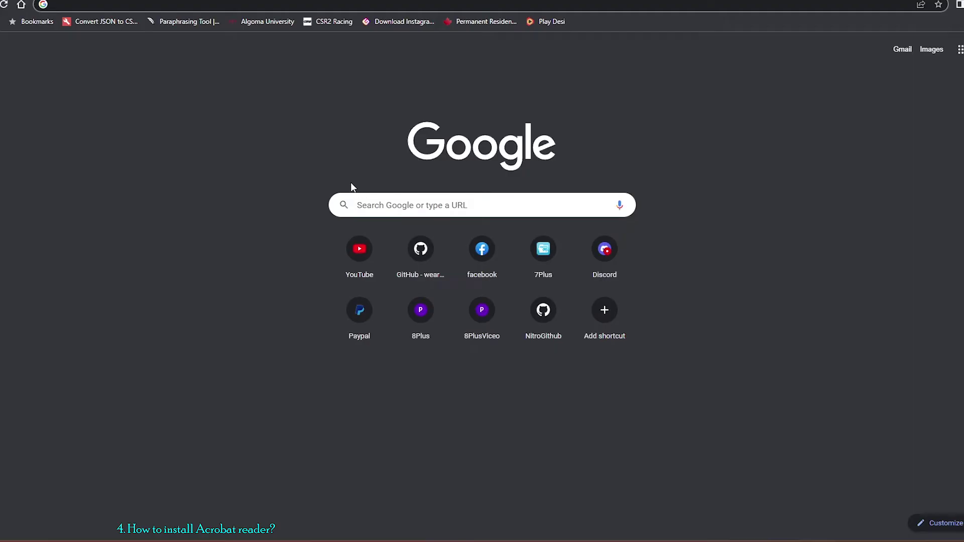
text(acroba)
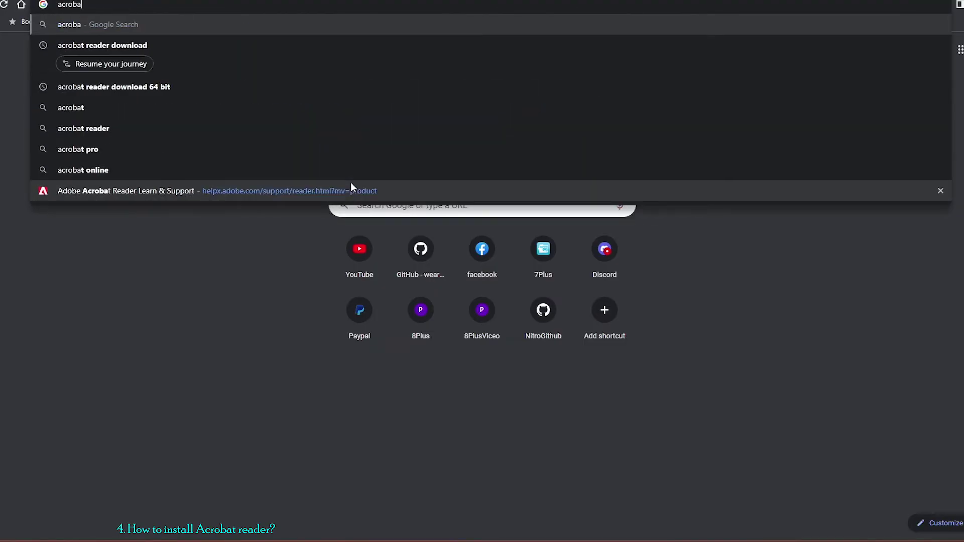
text(te)
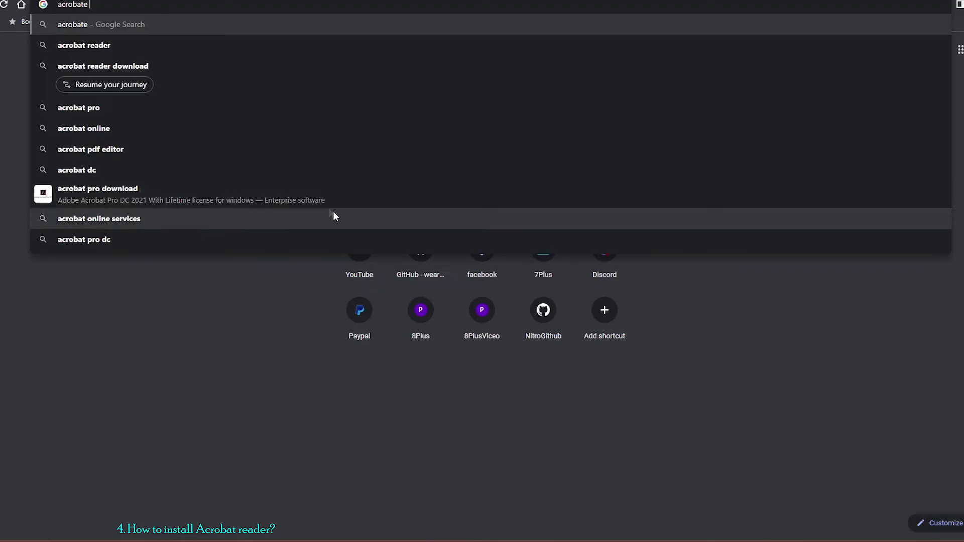
click(135, 66)
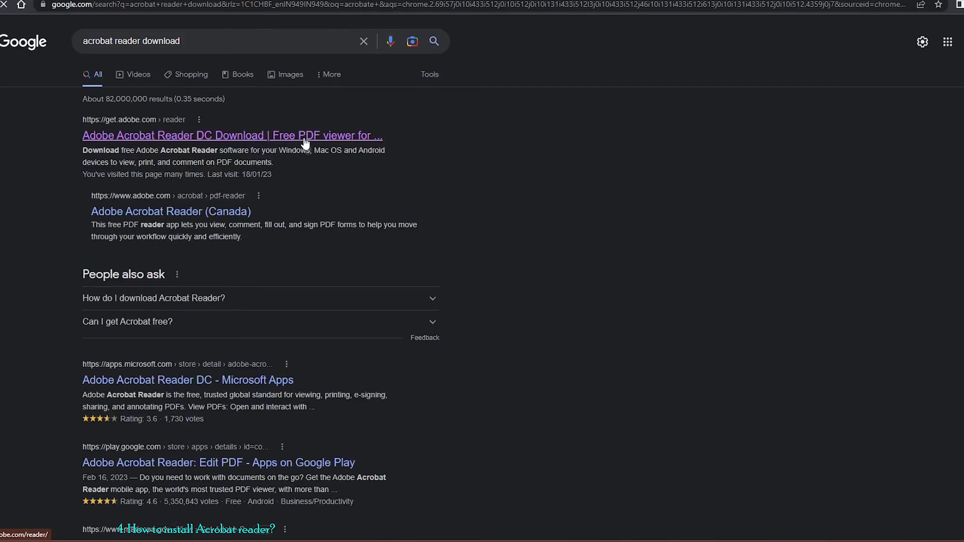
click(299, 138)
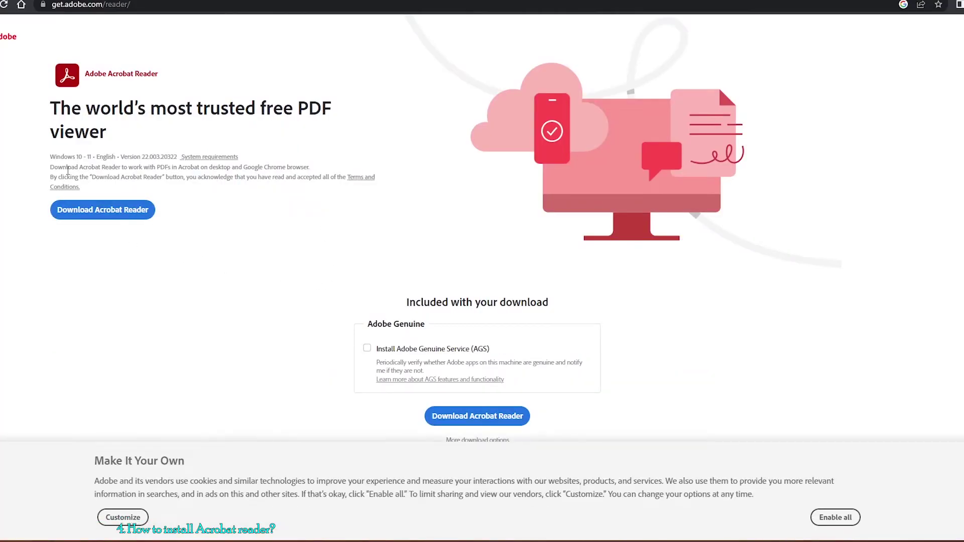
- Download and run the Acrobat Reader DC installer, finishing with 'Launch Adobe Acrobat Reader DC' unticked
click(126, 216)
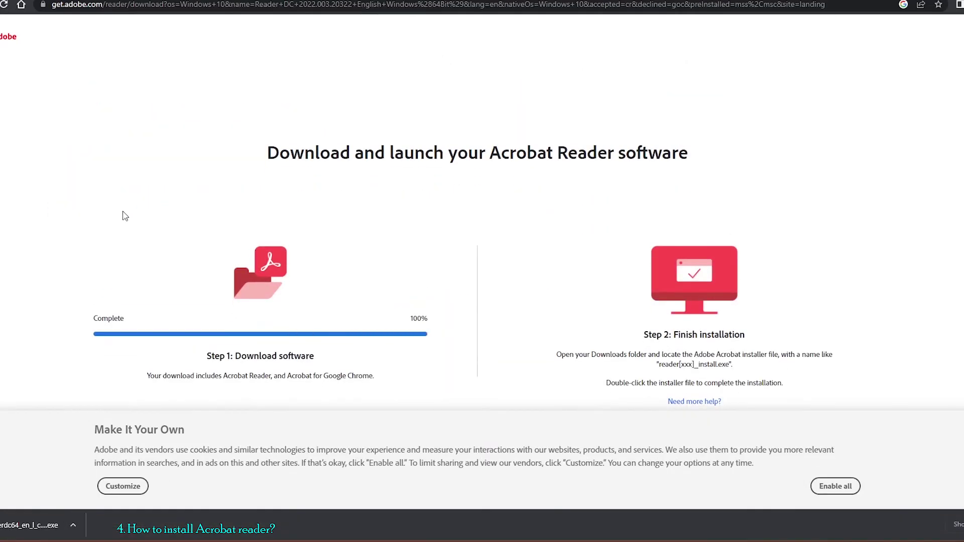
mouse_move(70, 535)
click(40, 525)
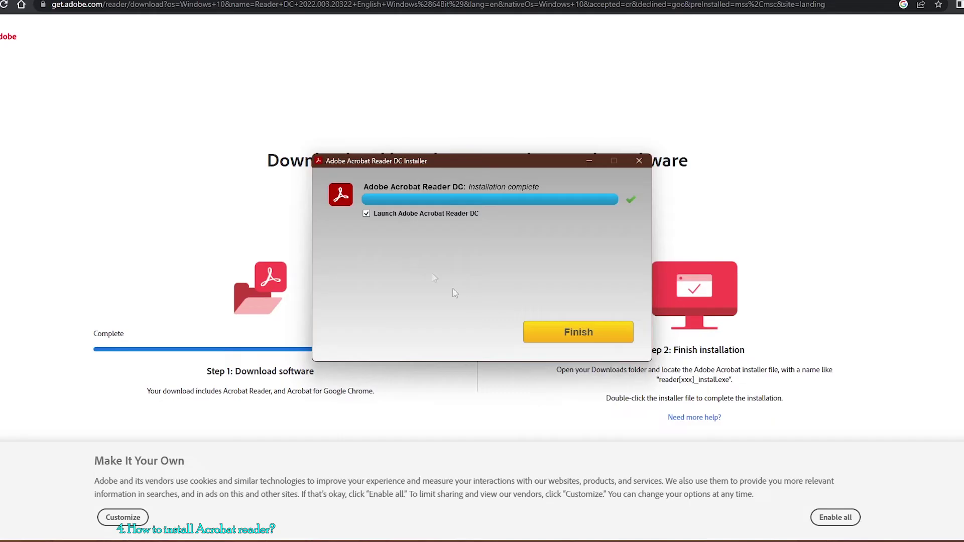
click(373, 215)
click(586, 336)
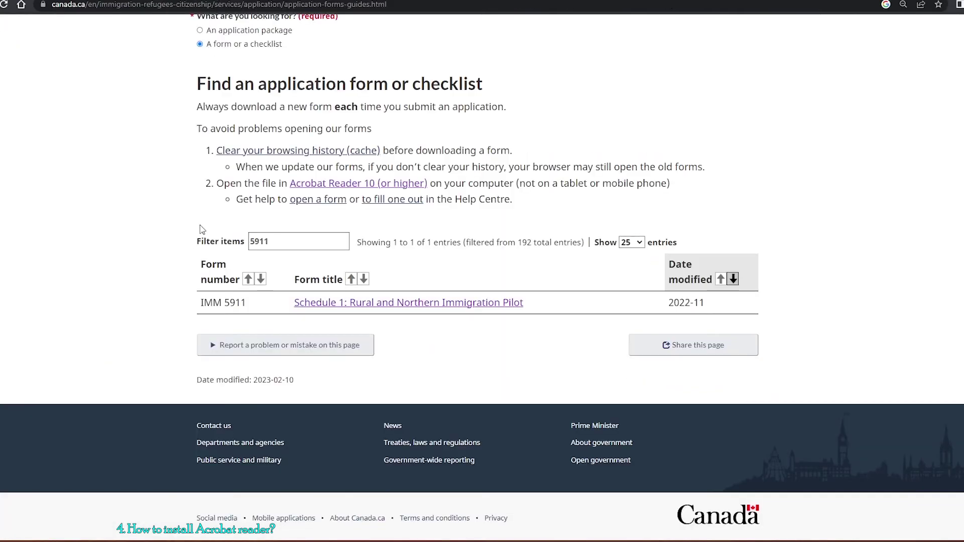
- Return to the Test folder window and open imm5911e.pdf in Adobe Acrobat
mouse_move(83, 535)
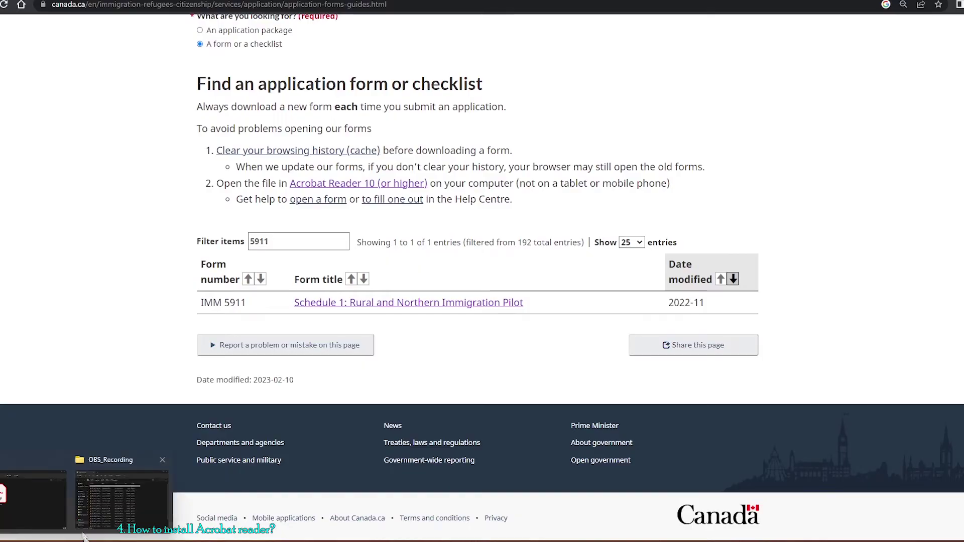
click(34, 514)
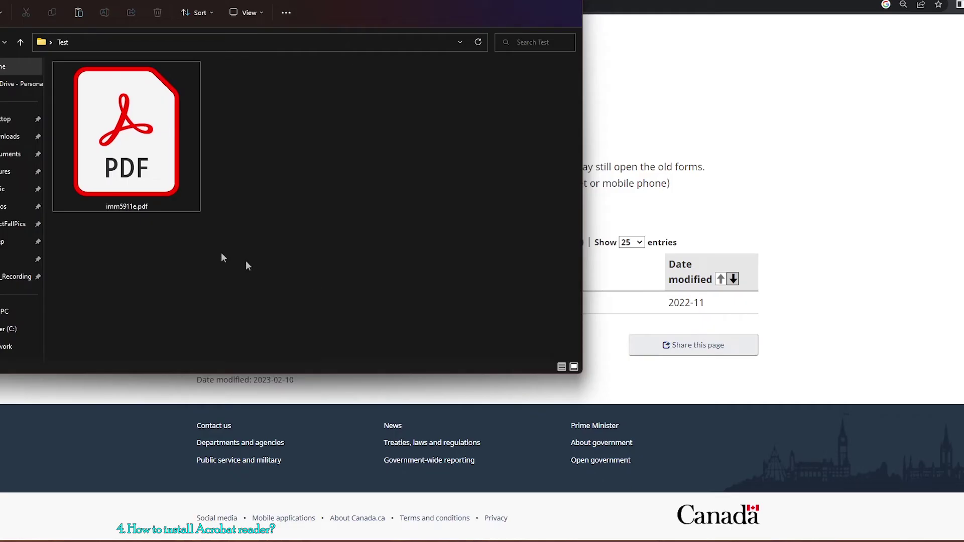
click(169, 203)
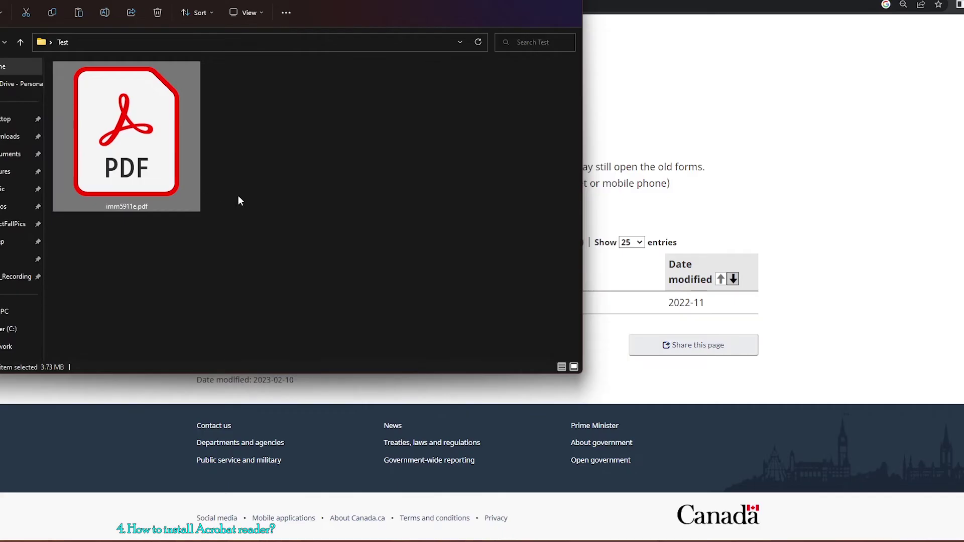
key(Return)
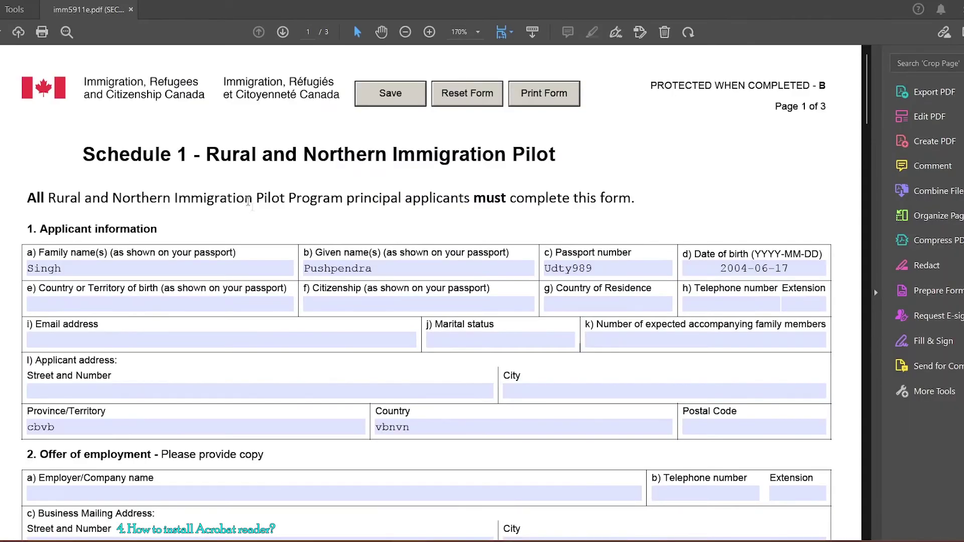
- Scroll through the filled applicant section in Acrobat, then deselect the file in the Test folder
scroll(284, 335, down, 3)
scroll(284, 335, down, 2)
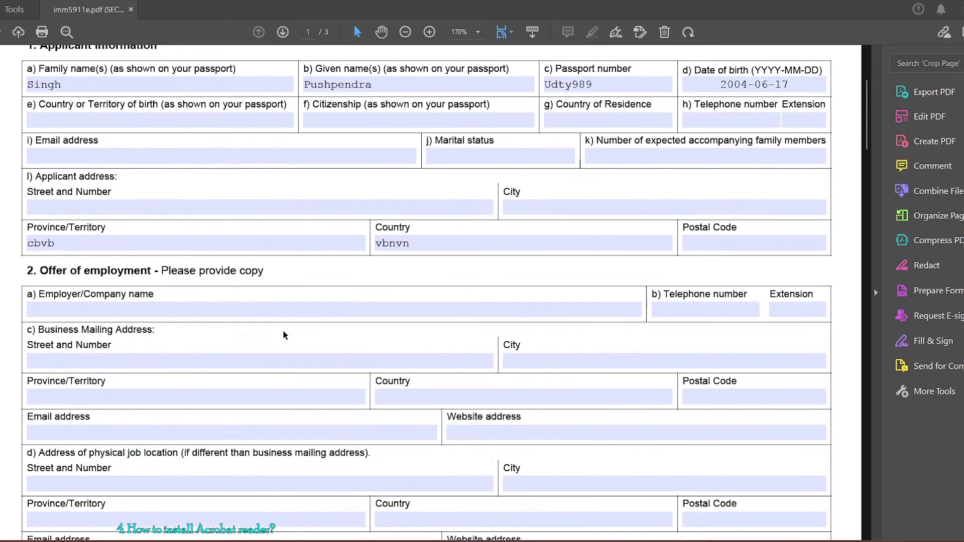
scroll(430, 366, up, 4)
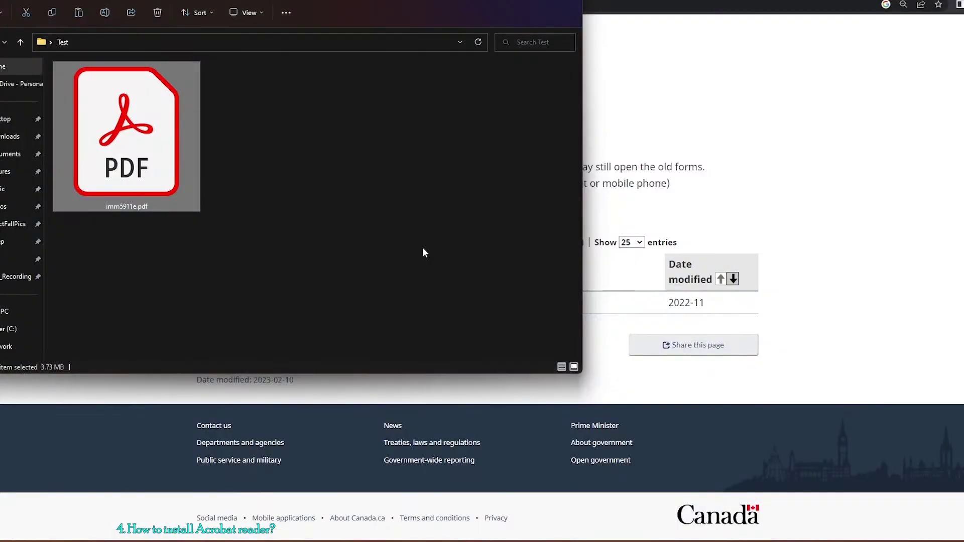
click(423, 248)
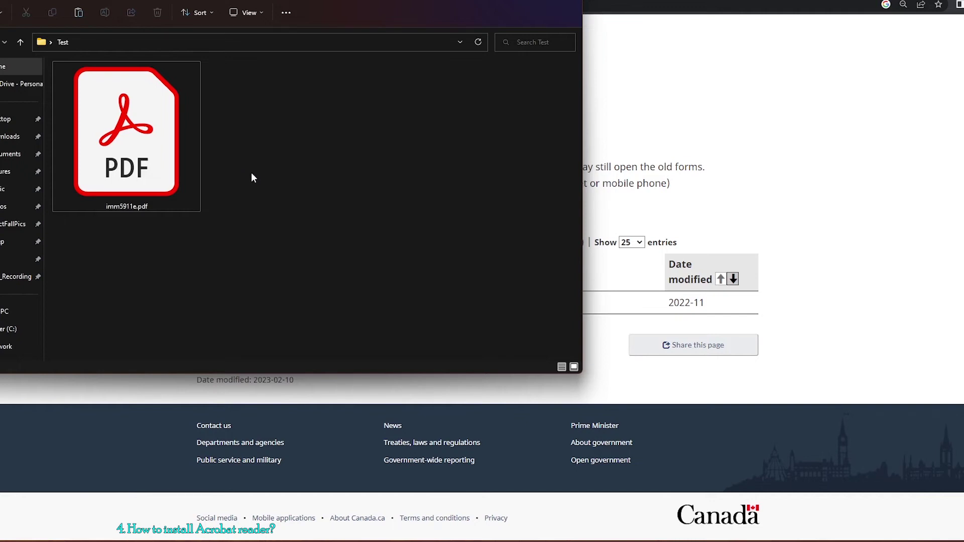
- Set Adobe Acrobat to always open PDF files, then highlight Reader version 22.003.20322
right_click(167, 122)
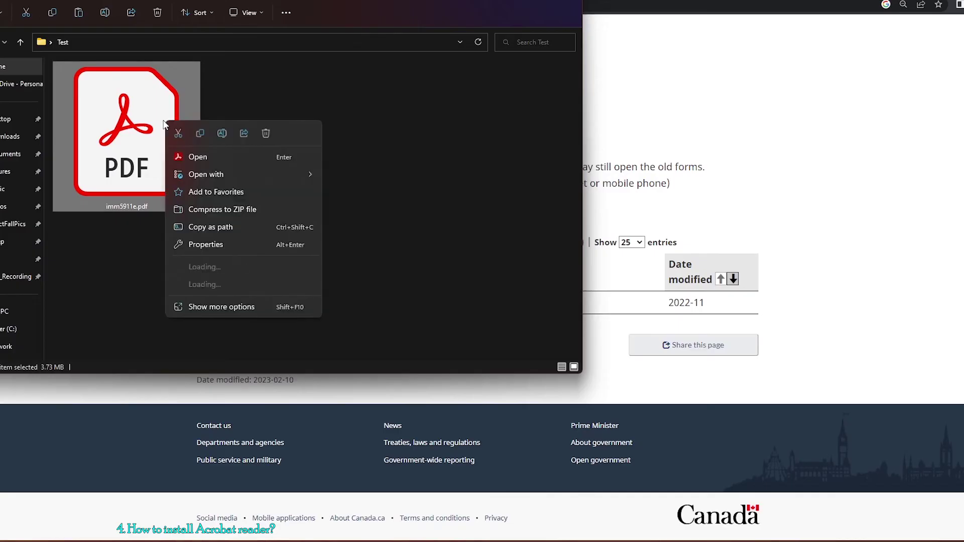
mouse_move(217, 173)
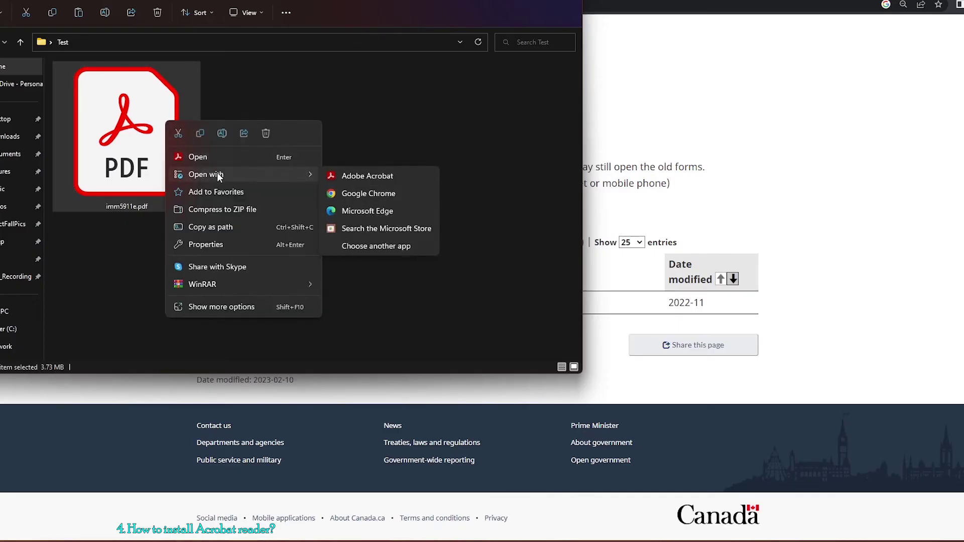
click(366, 248)
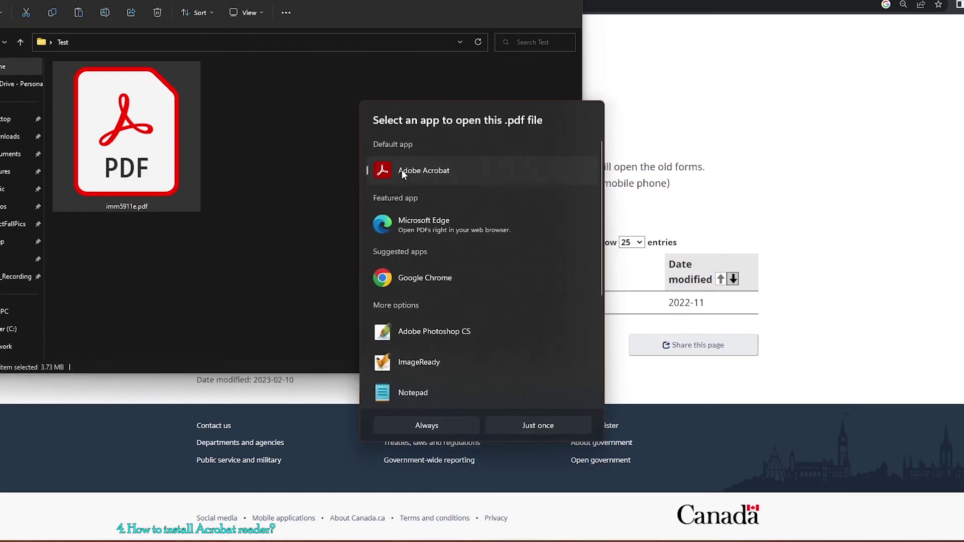
click(402, 169)
click(436, 426)
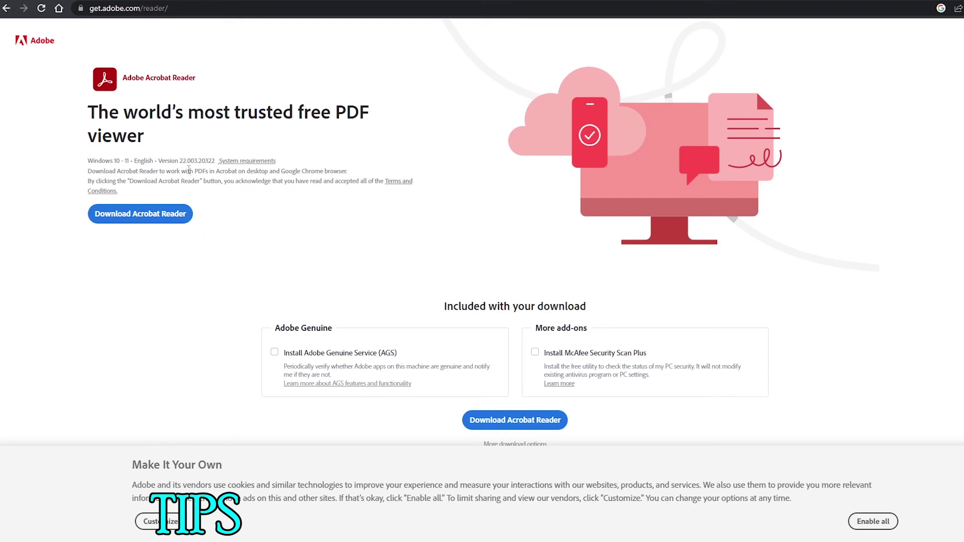
drag(158, 161, 217, 159)
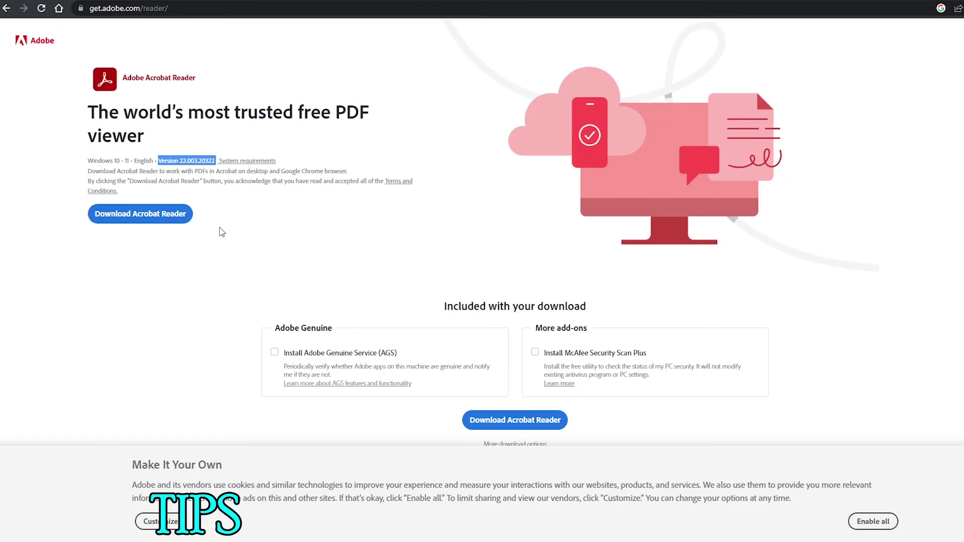